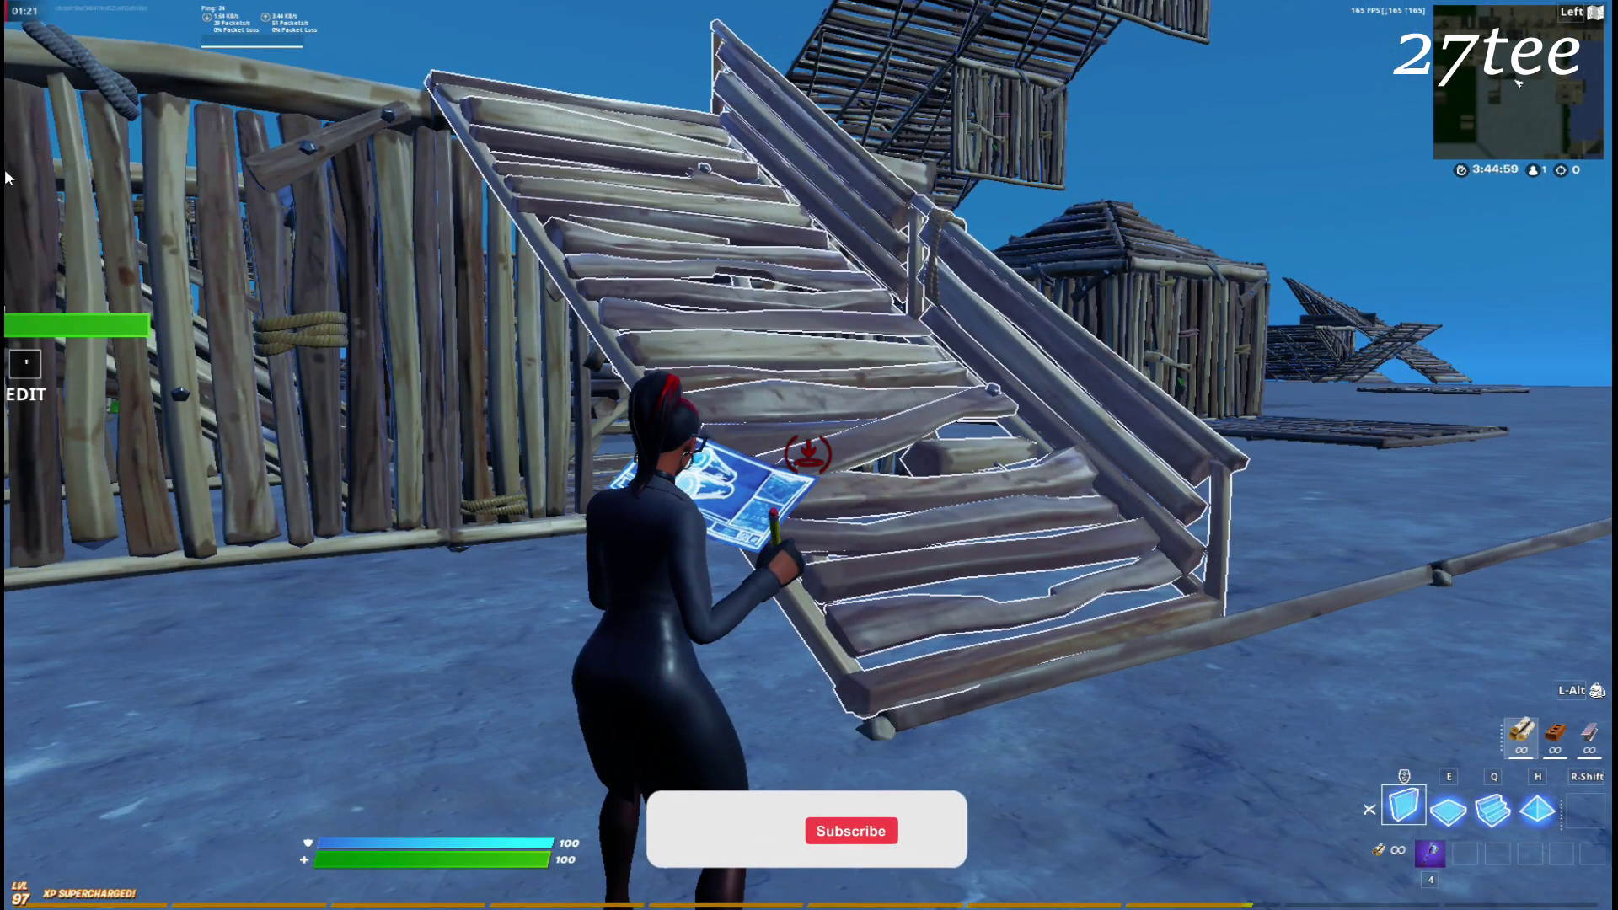
# Step: Switch to the browser and download the Wooting Double Movement installer from wooting.io/double-movement into the Downloads folder
pyautogui.press('super')
pyautogui.click(402, 892)
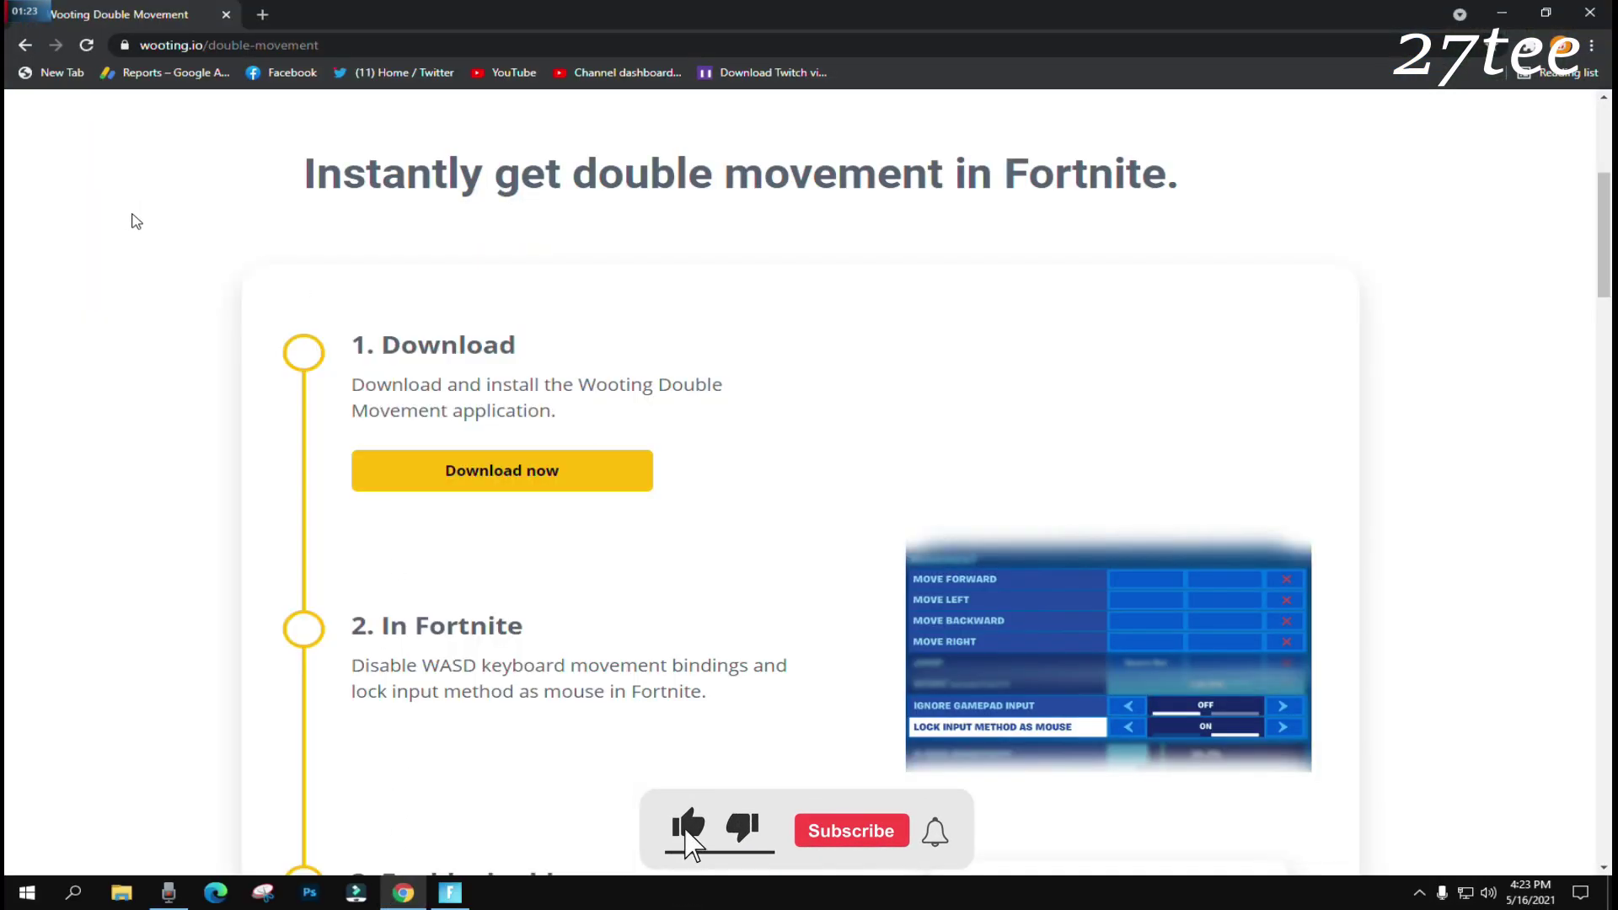
pyautogui.scroll(3, 252, 376)
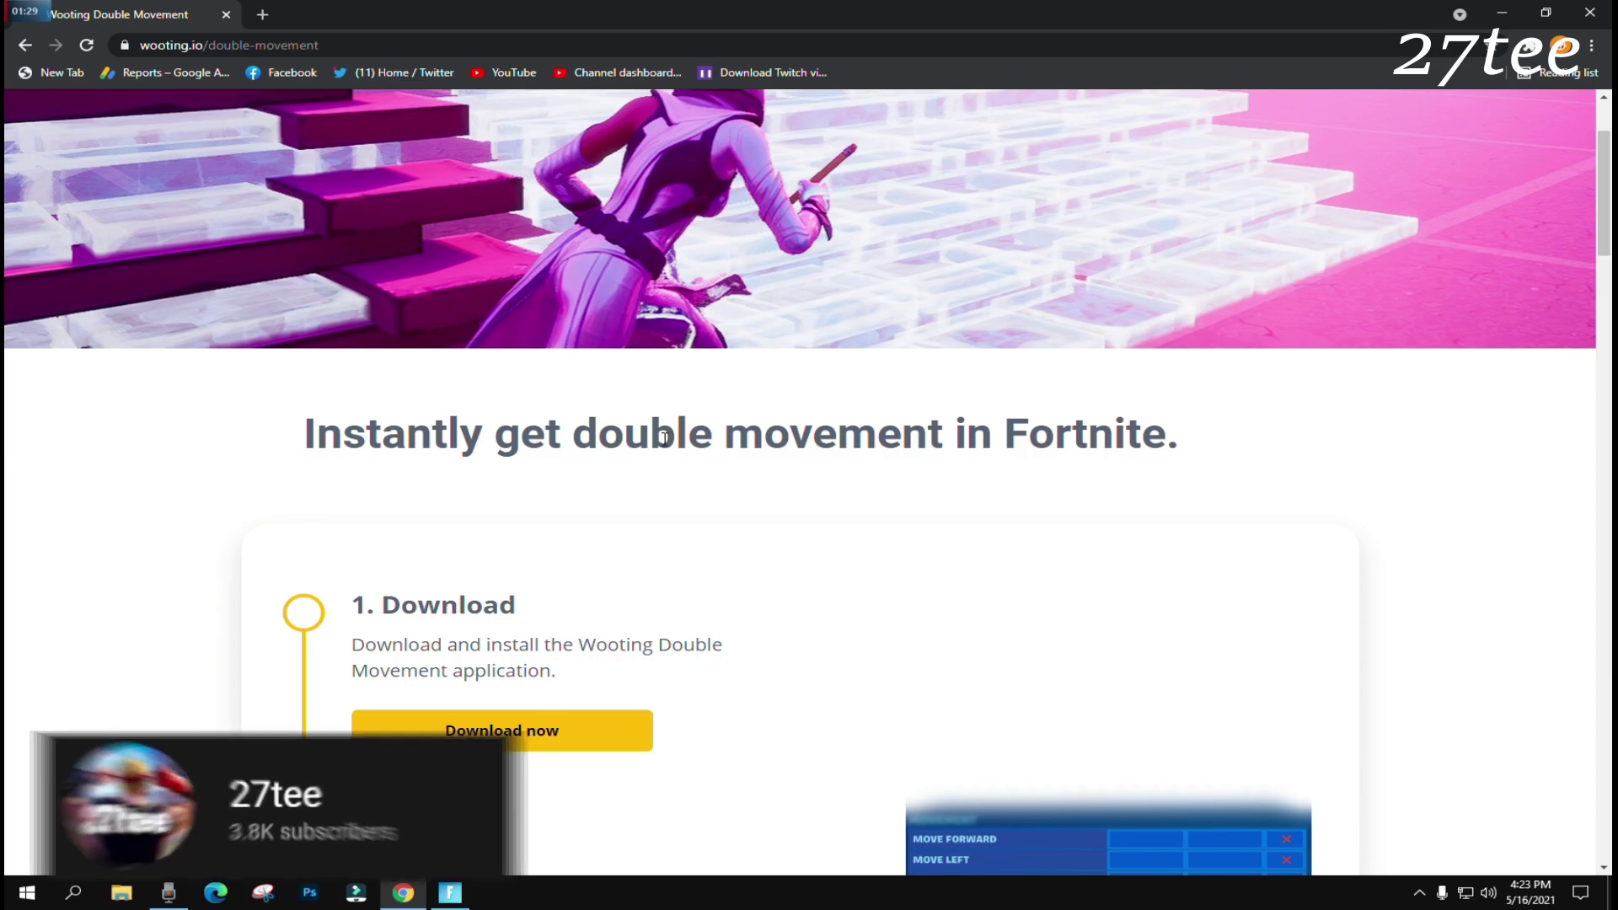
pyautogui.scroll(-1, 406, 653)
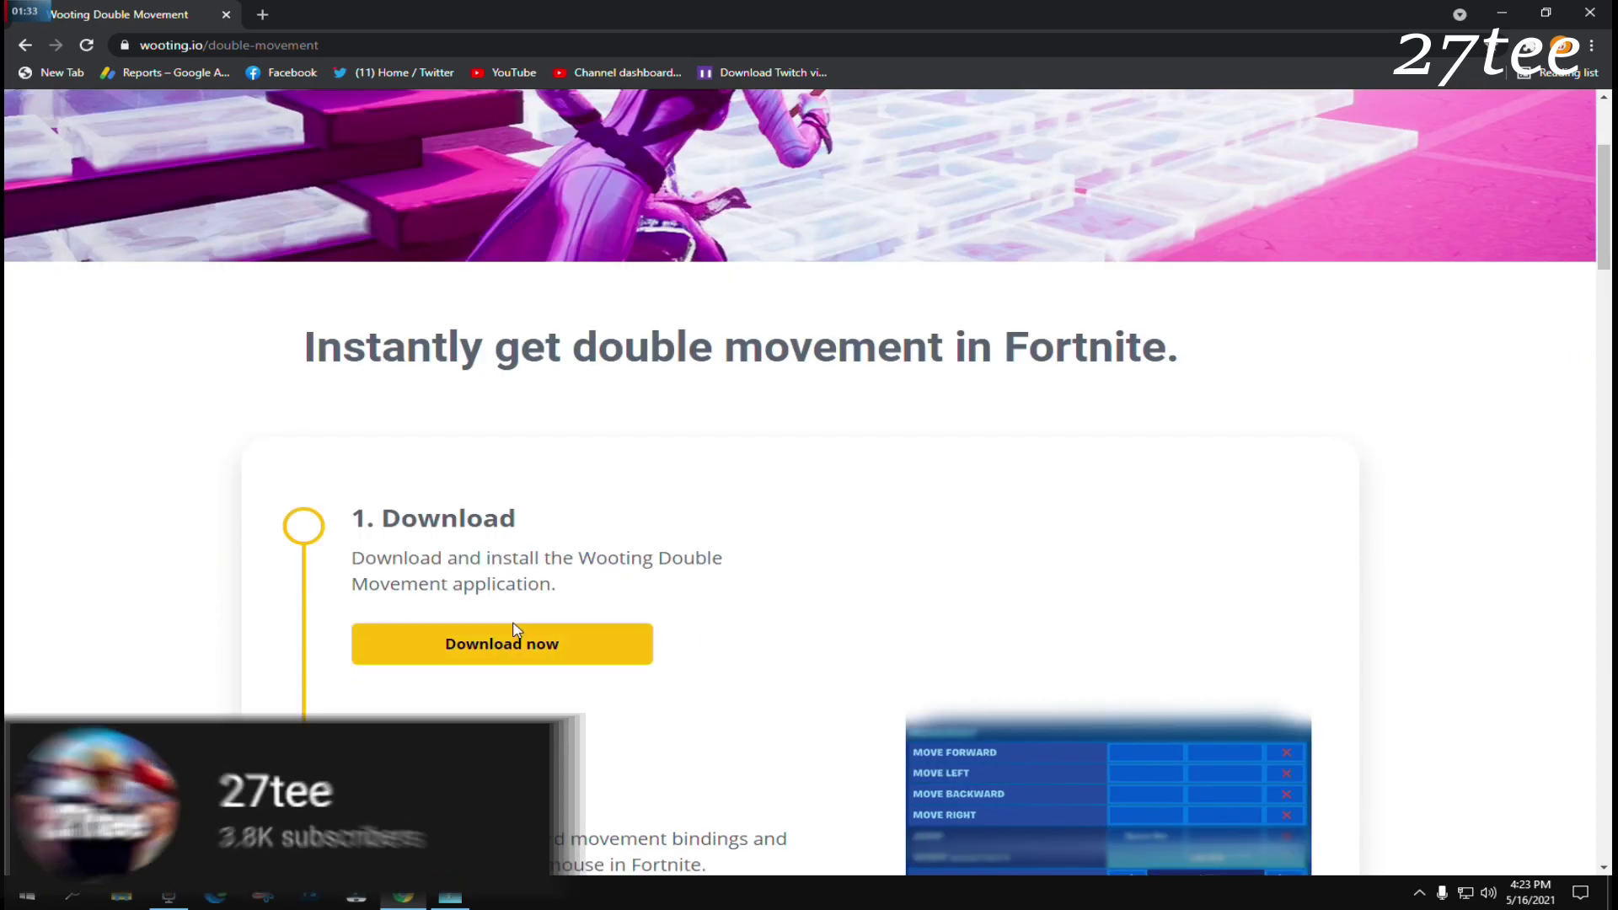
pyautogui.click(509, 653)
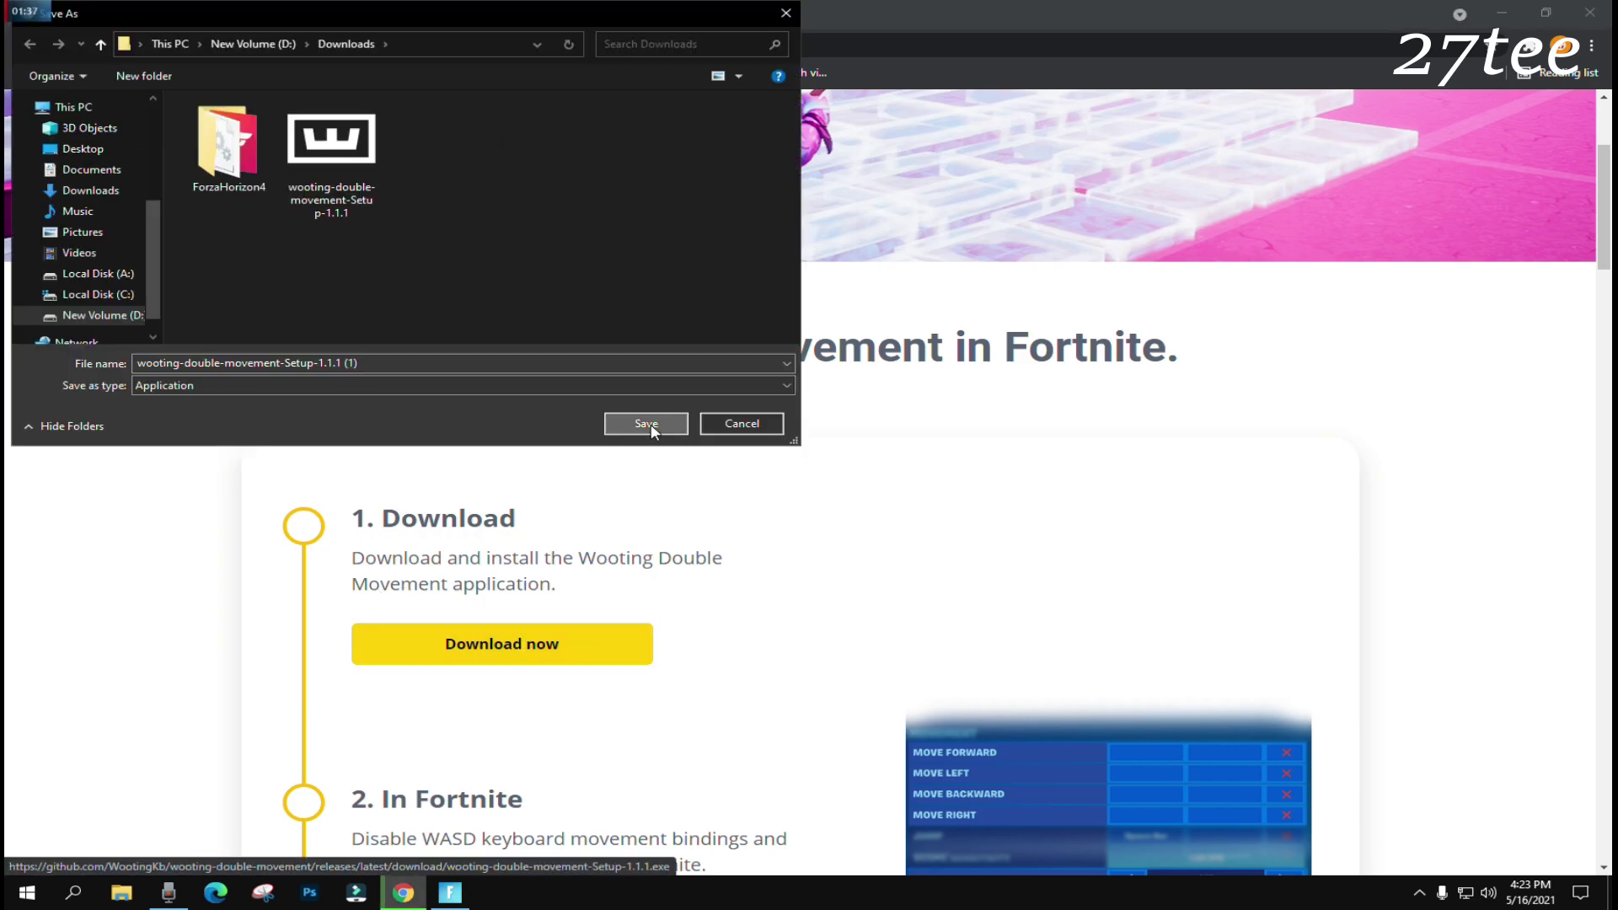
pyautogui.click(646, 423)
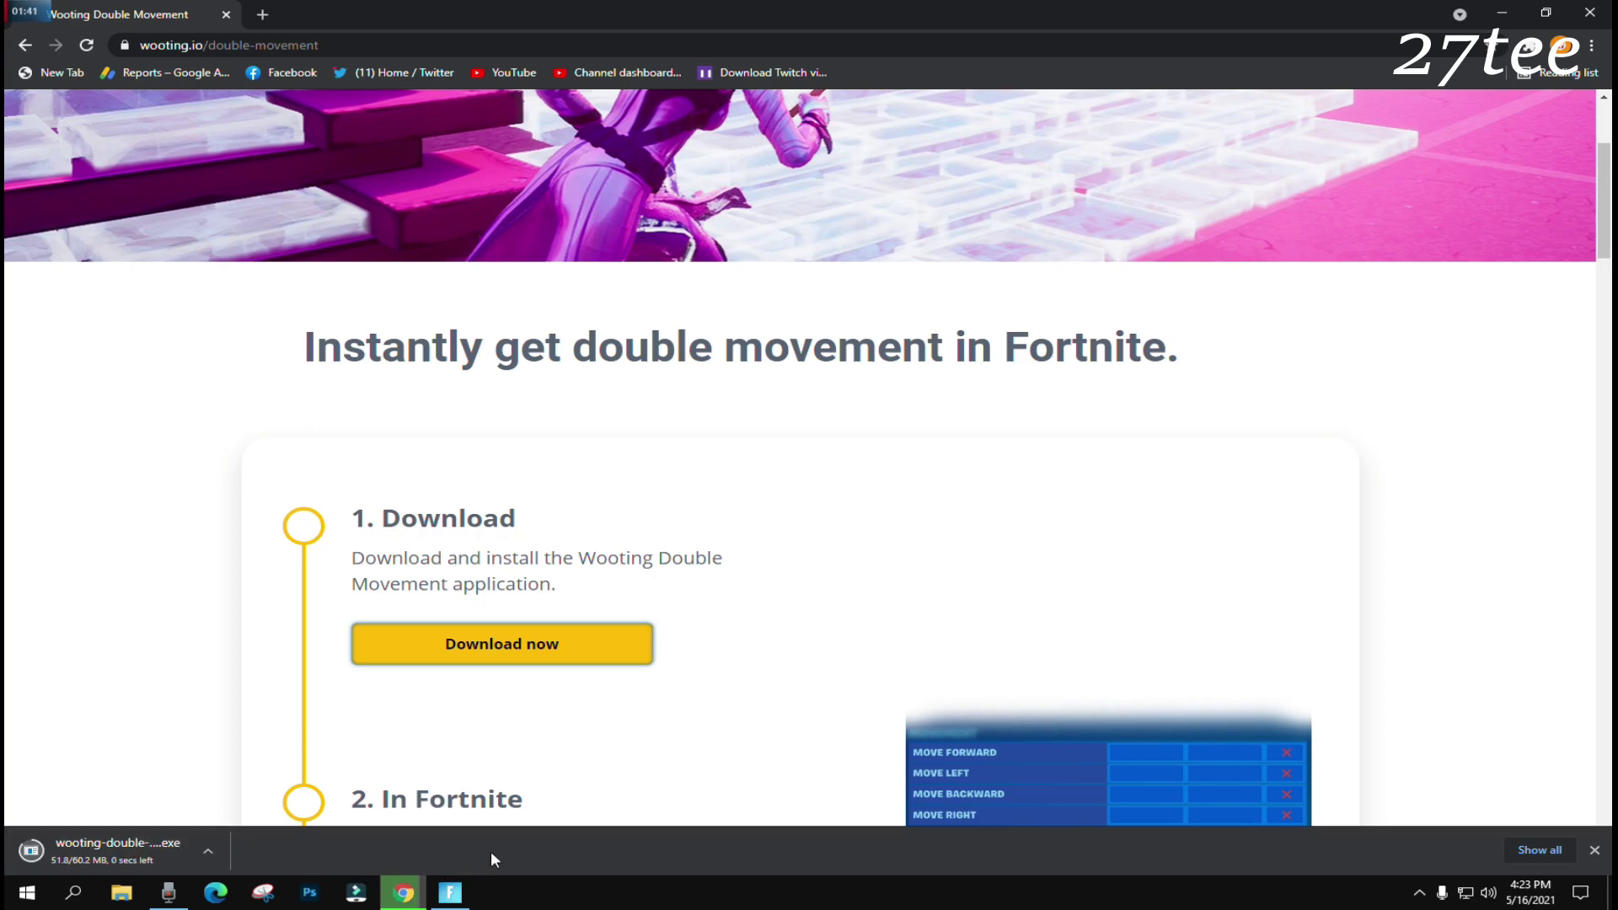
# Step: Review the remaining setup steps on the page, then switch to Fortnite and open its keyboard controls settings
pyautogui.scroll(-4, 567, 738)
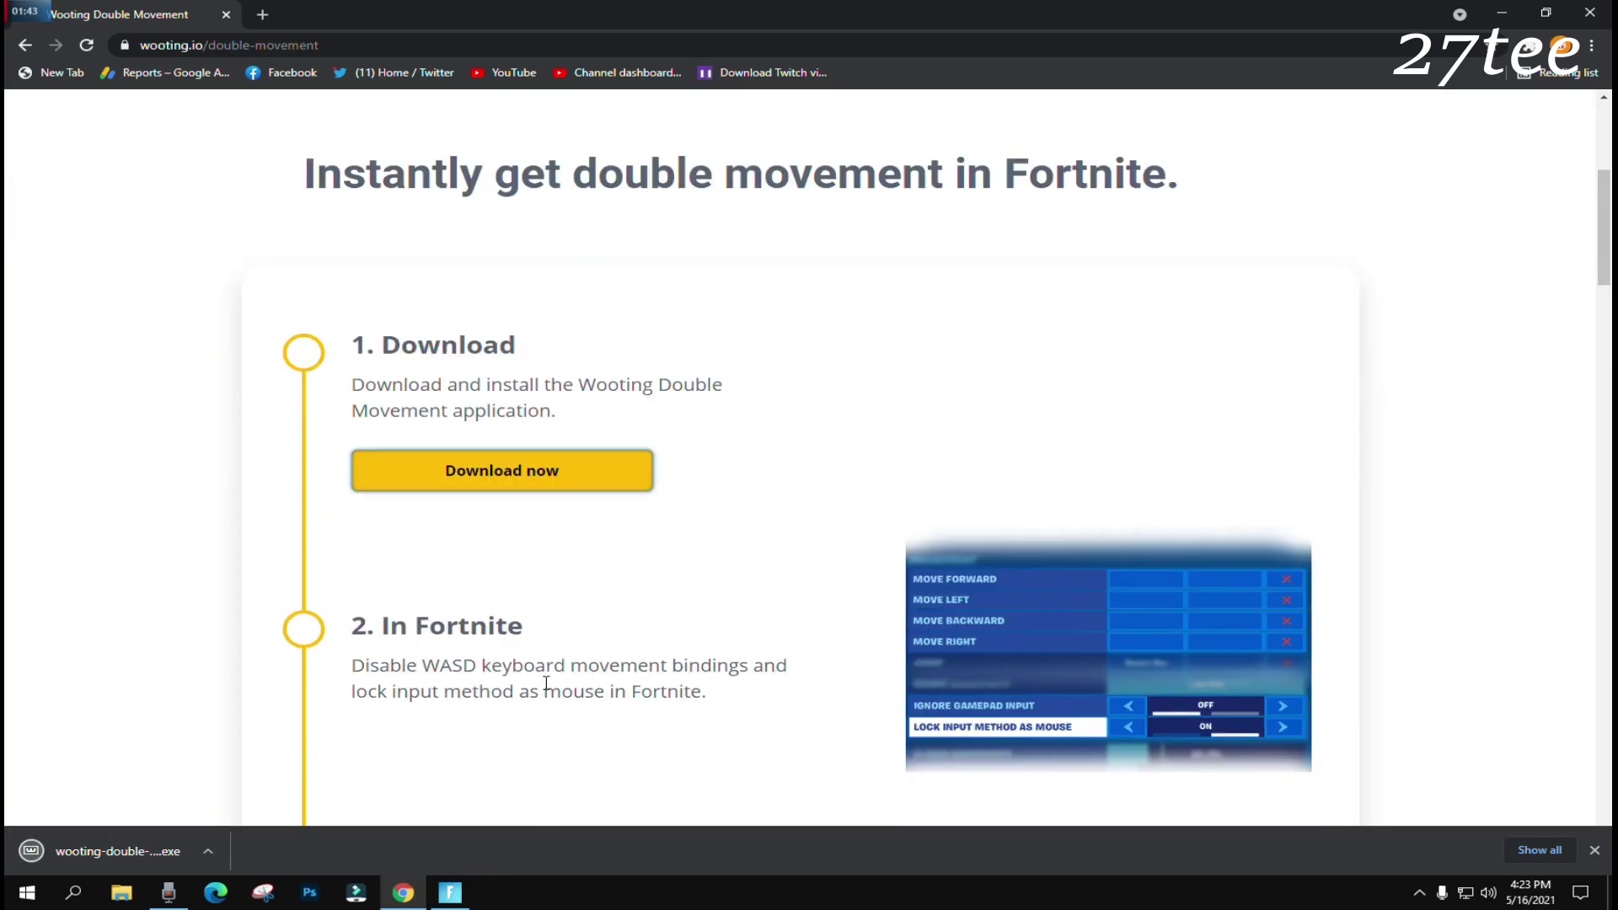
pyautogui.scroll(-2, 553, 683)
pyautogui.scroll(-1, 517, 712)
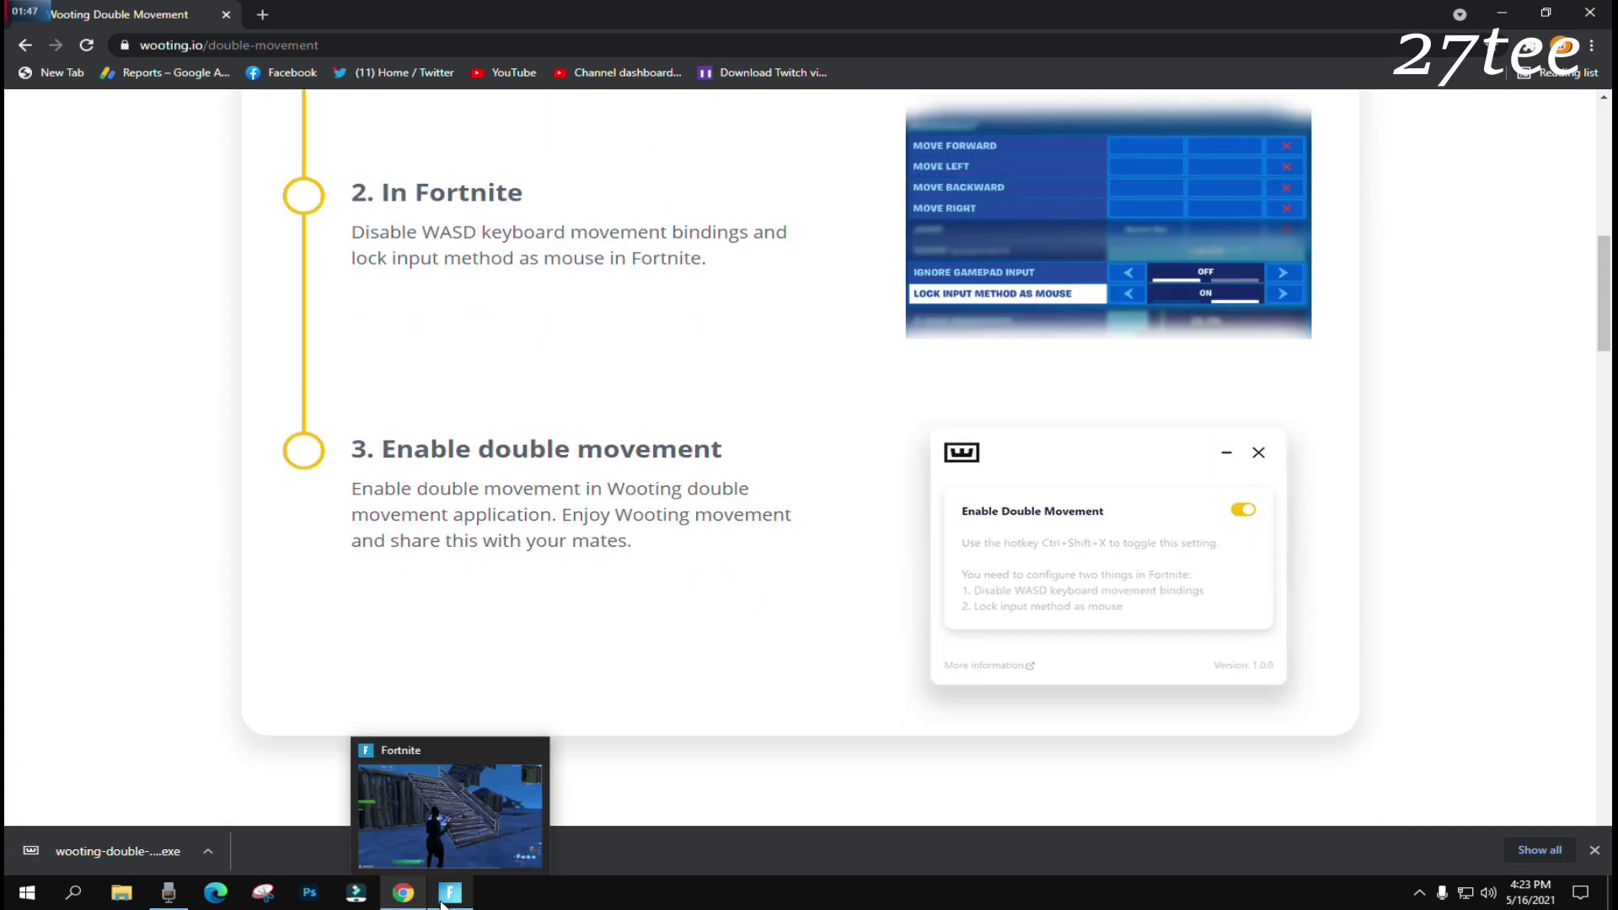
pyautogui.click(449, 900)
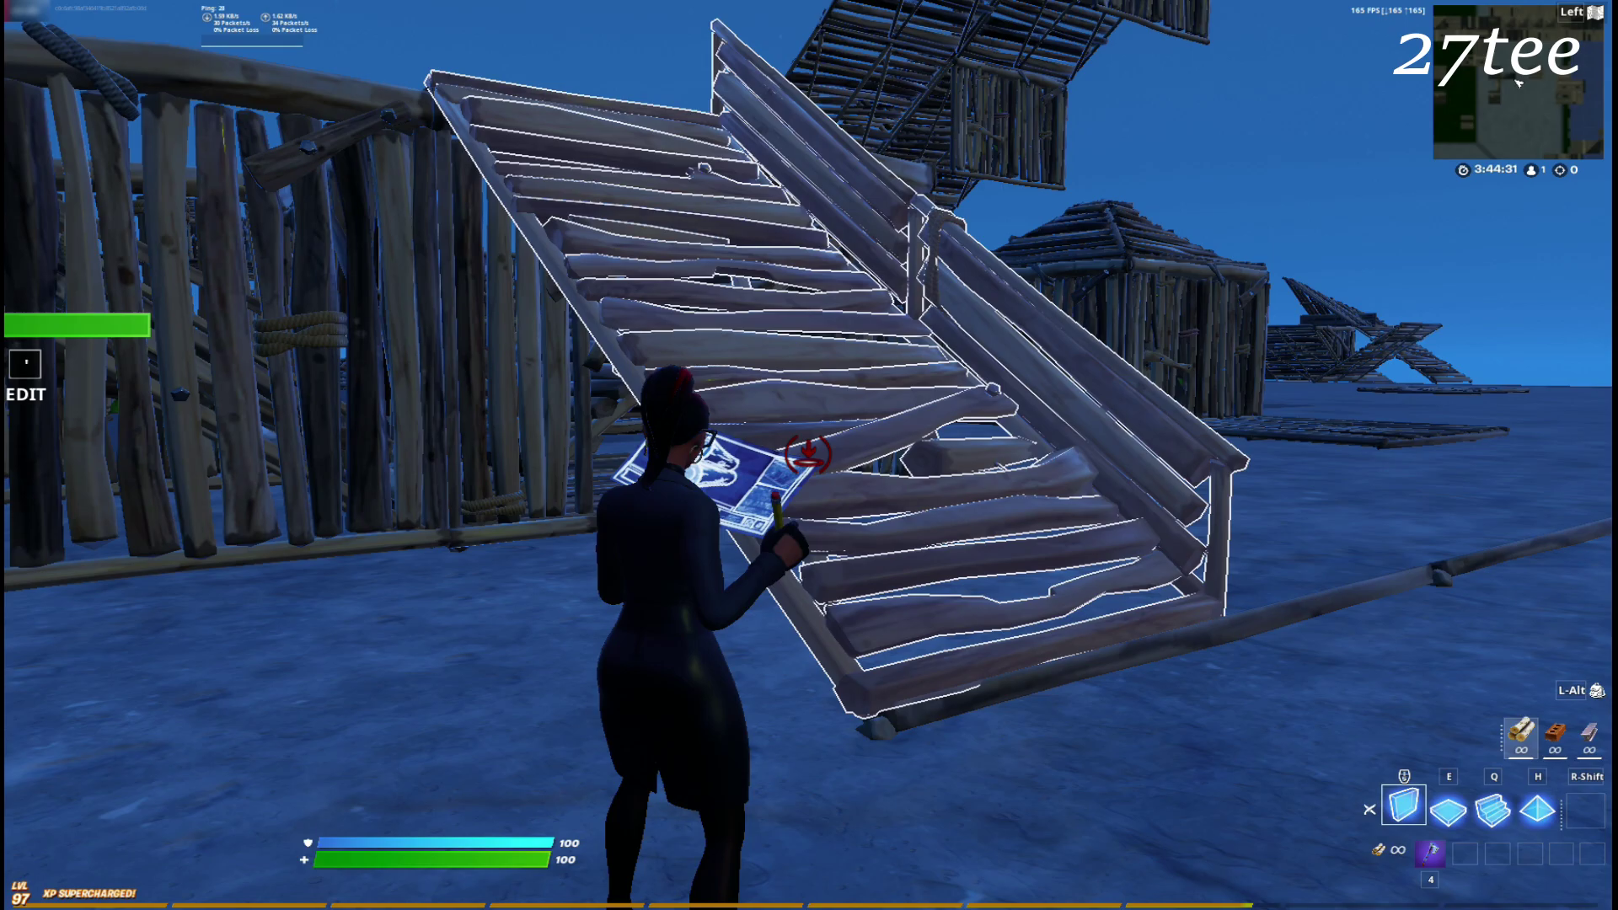
pyautogui.press('Escape')
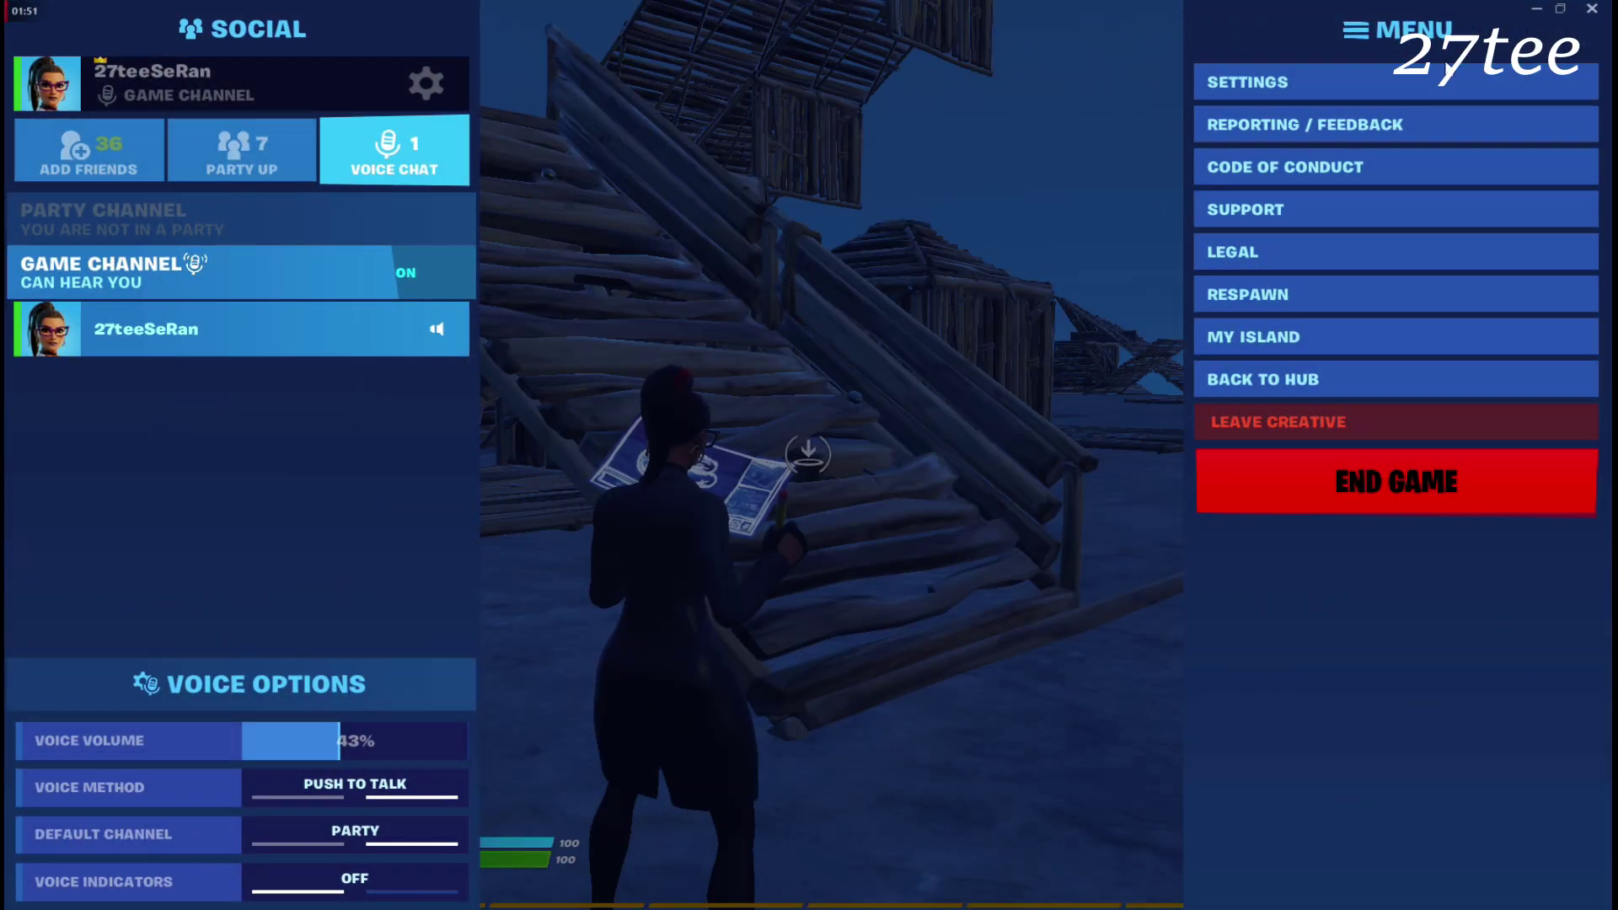
pyautogui.click(1442, 78)
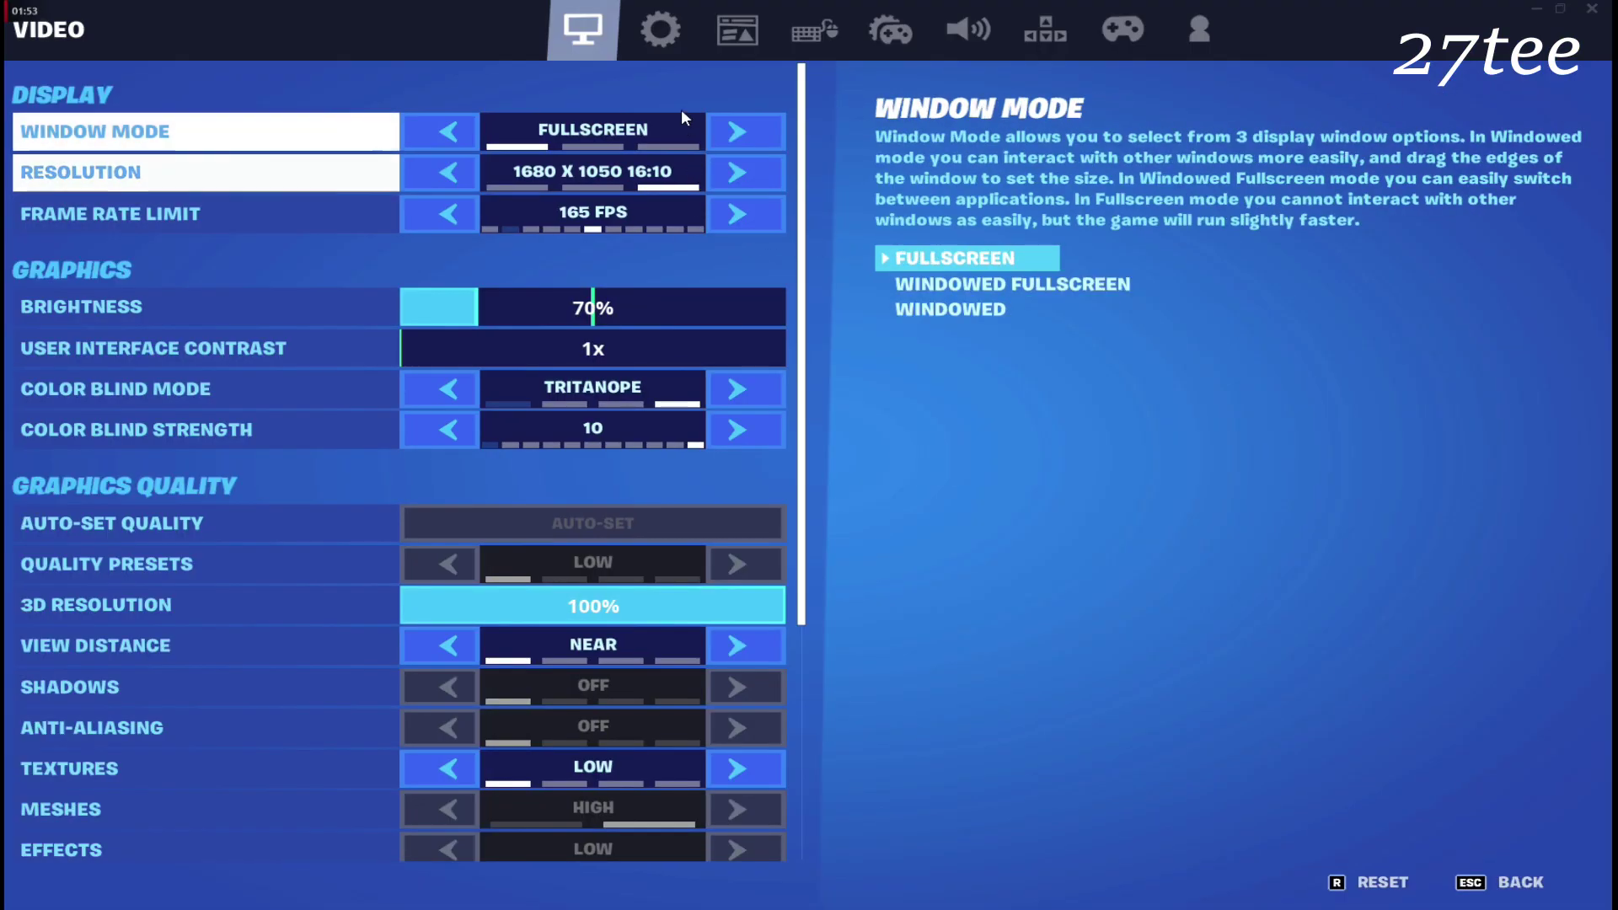
pyautogui.click(1045, 30)
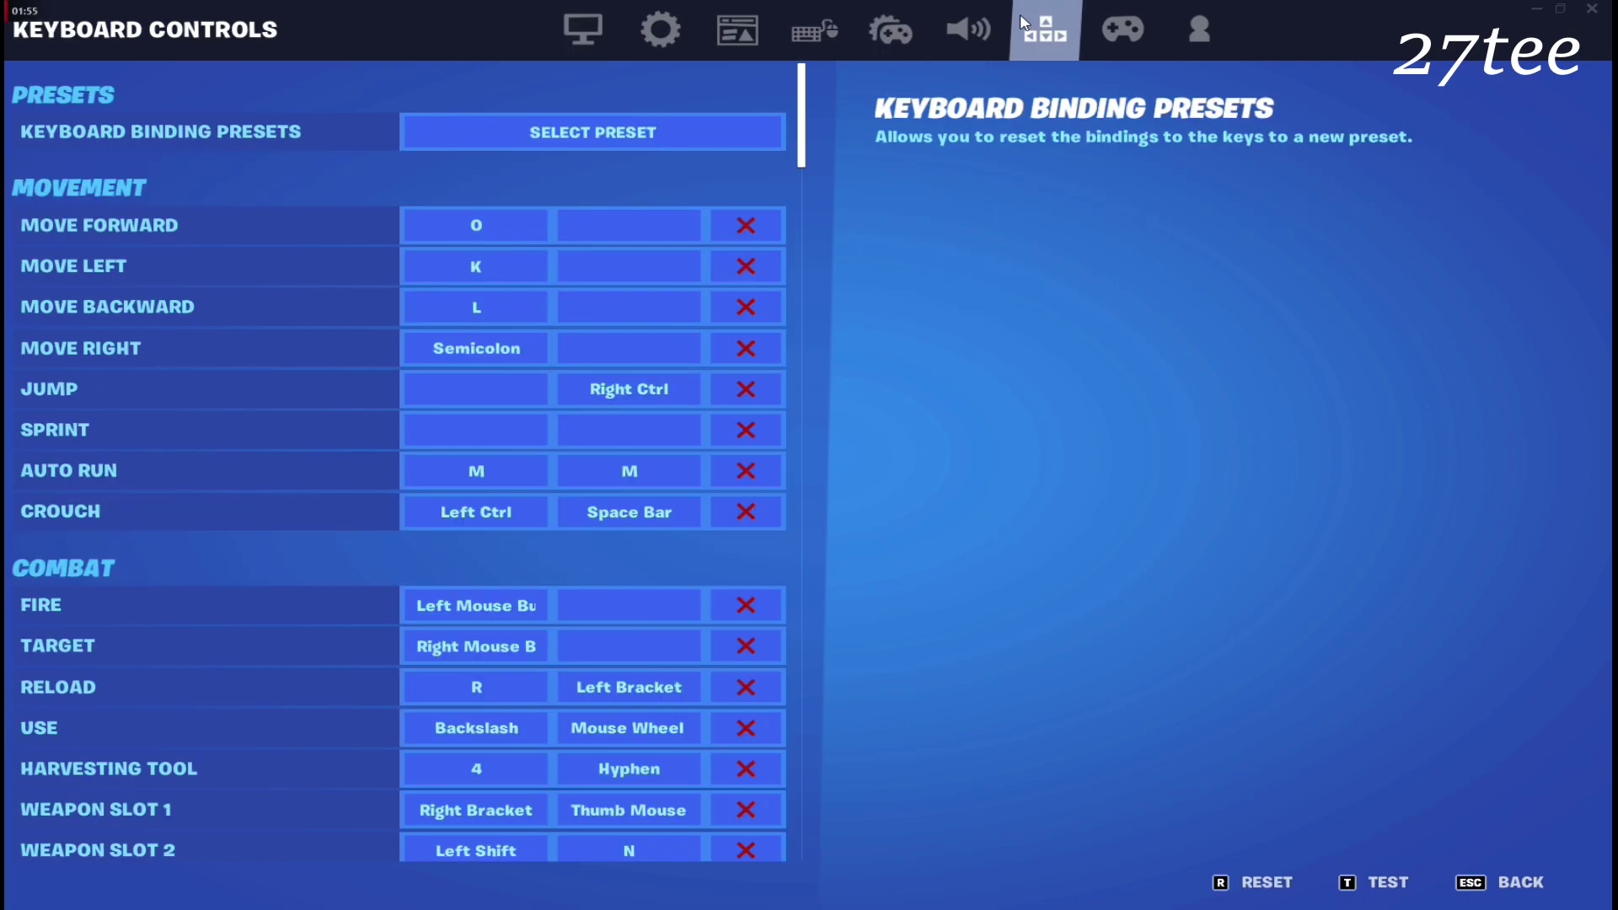
# Step: Clear the Move Forward, Move Left, Move Backward and Move Right key bindings, apply the changes and leave the settings
pyautogui.click(757, 228)
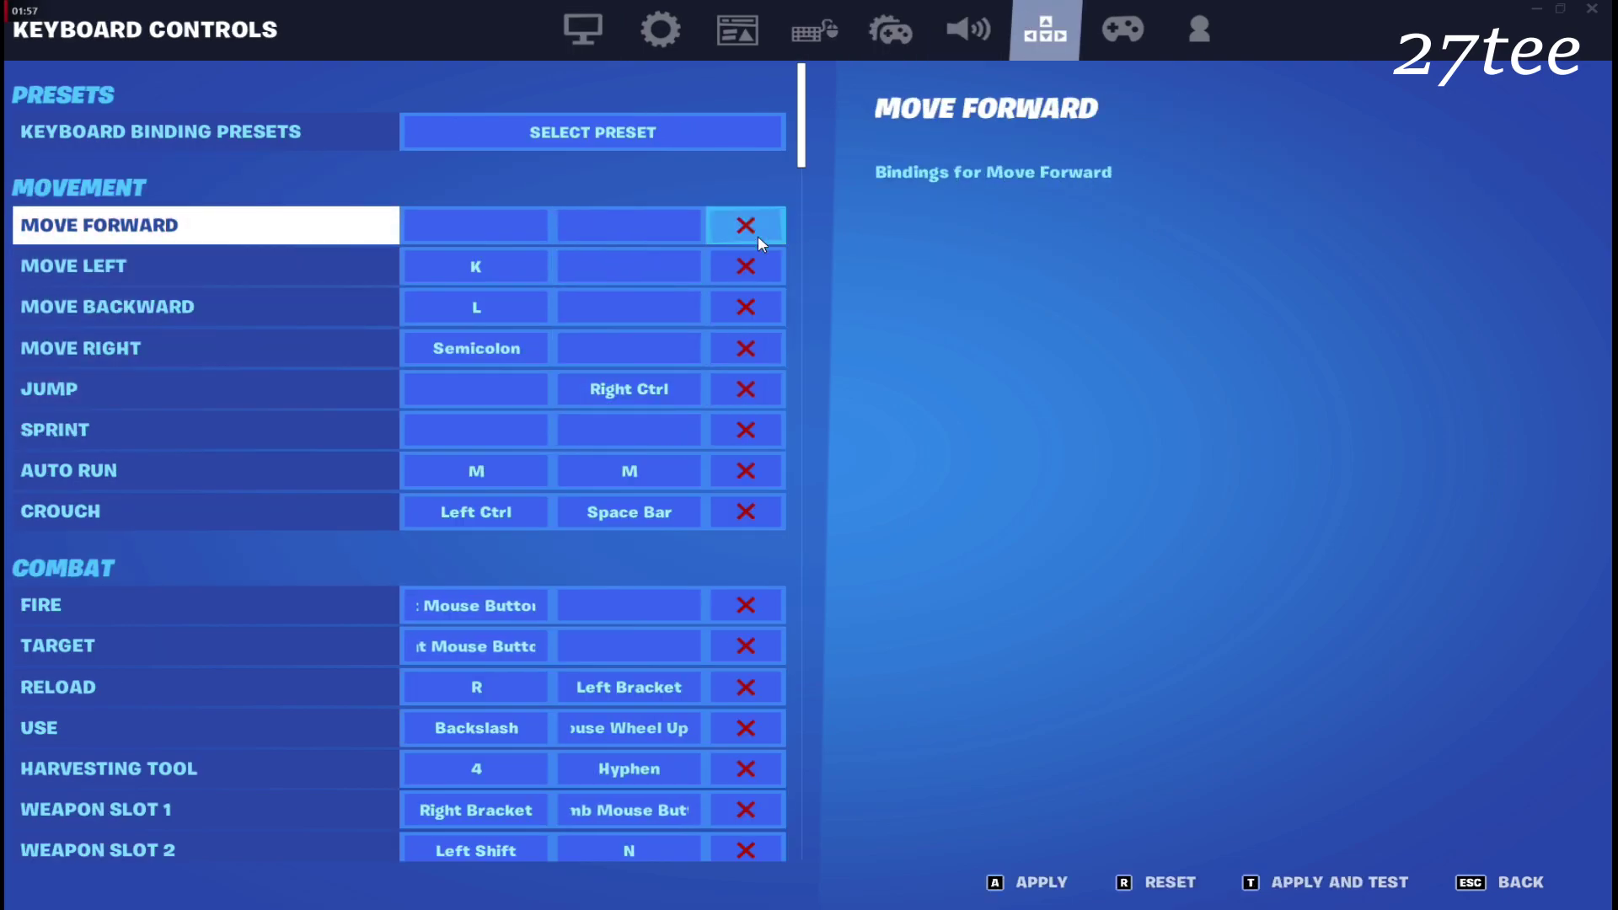
pyautogui.click(751, 254)
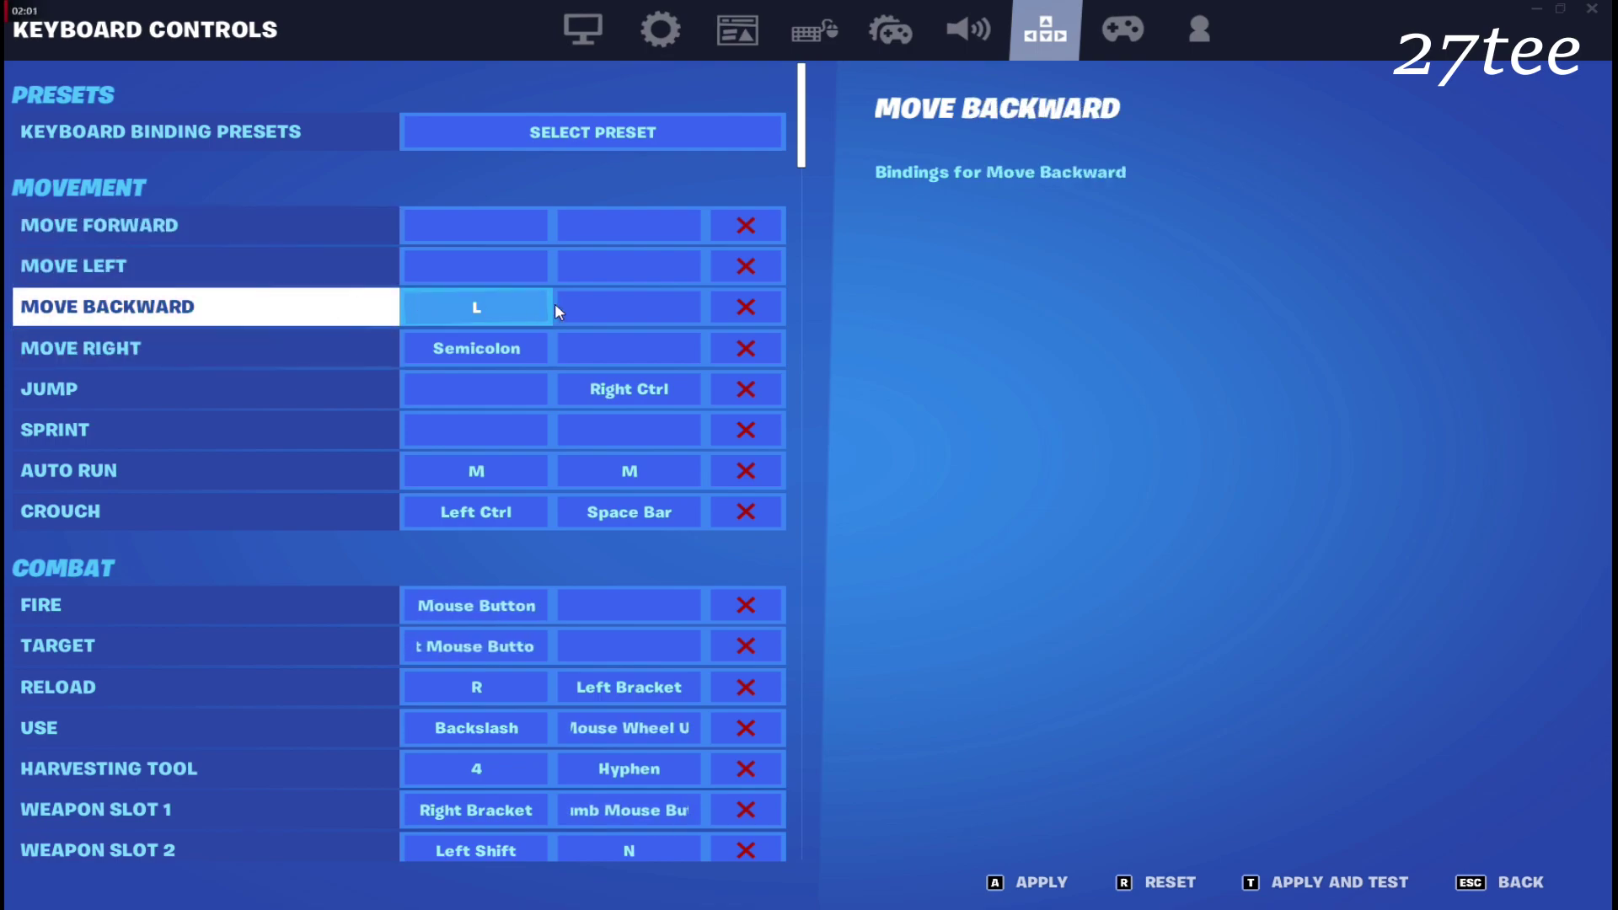
pyautogui.click(746, 312)
pyautogui.click(765, 348)
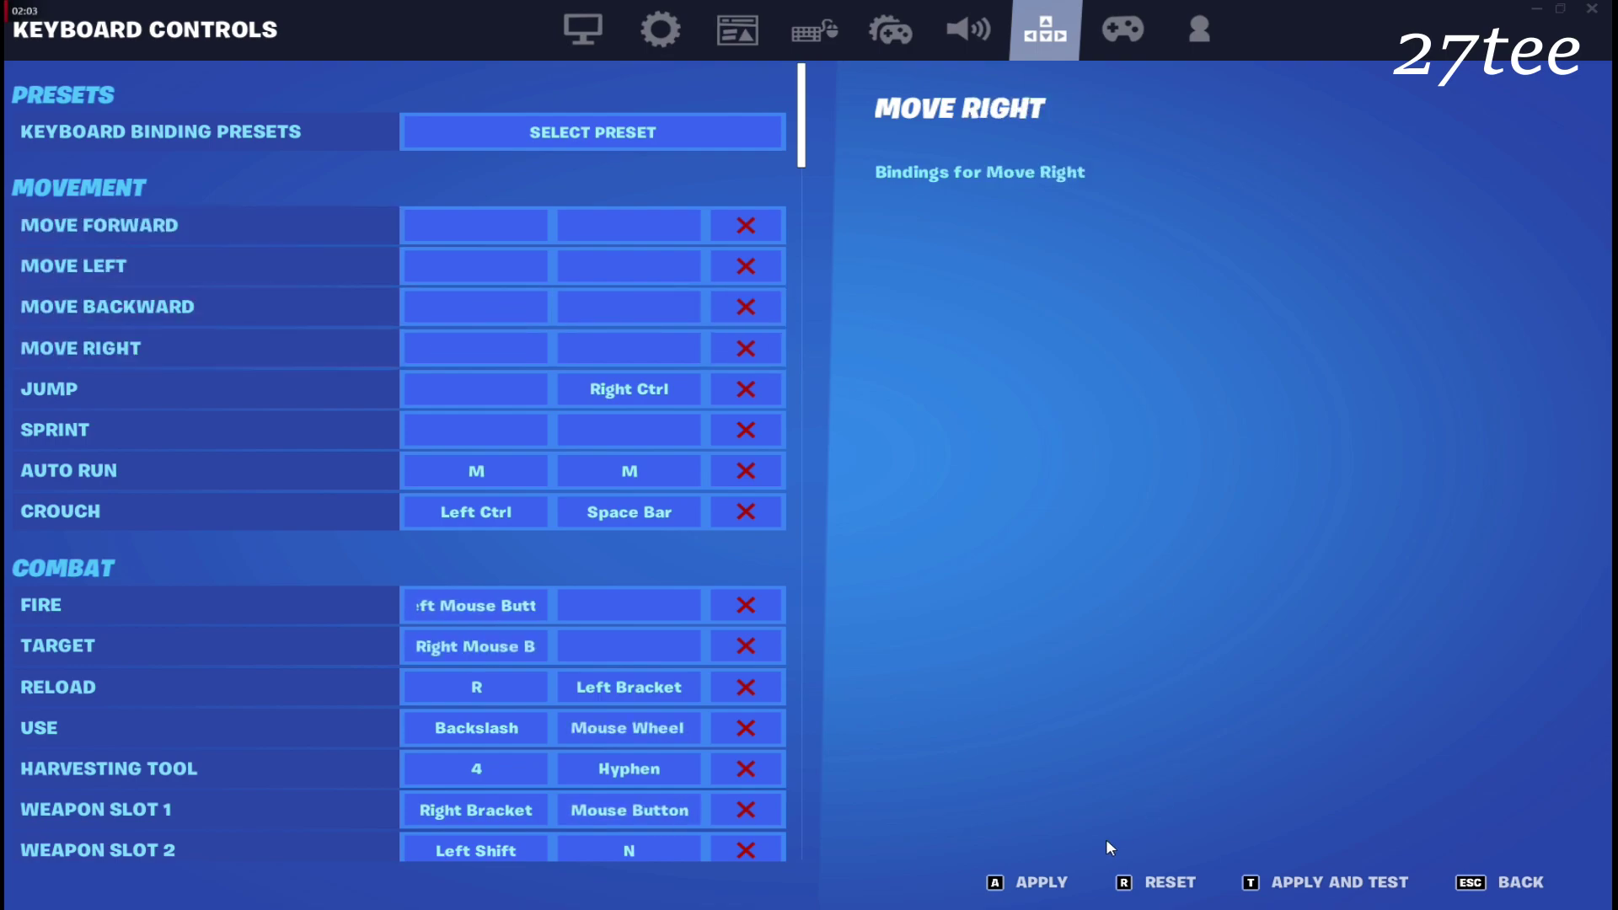
pyautogui.click(1041, 894)
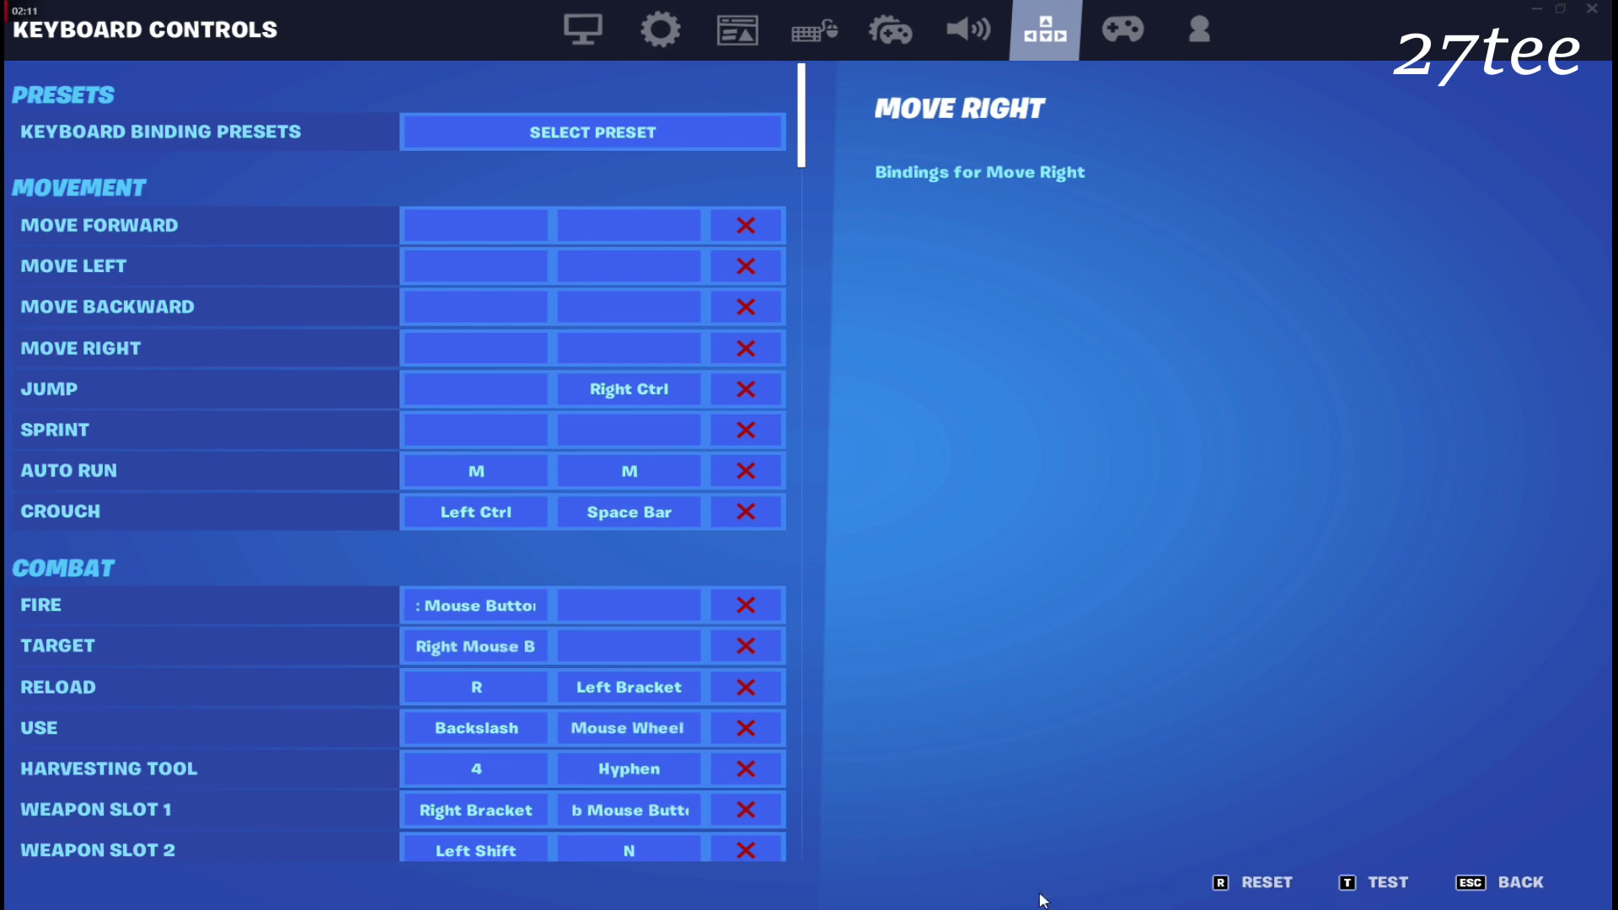
pyautogui.click(1490, 891)
pyautogui.press('4')
pyautogui.click(808, 454)
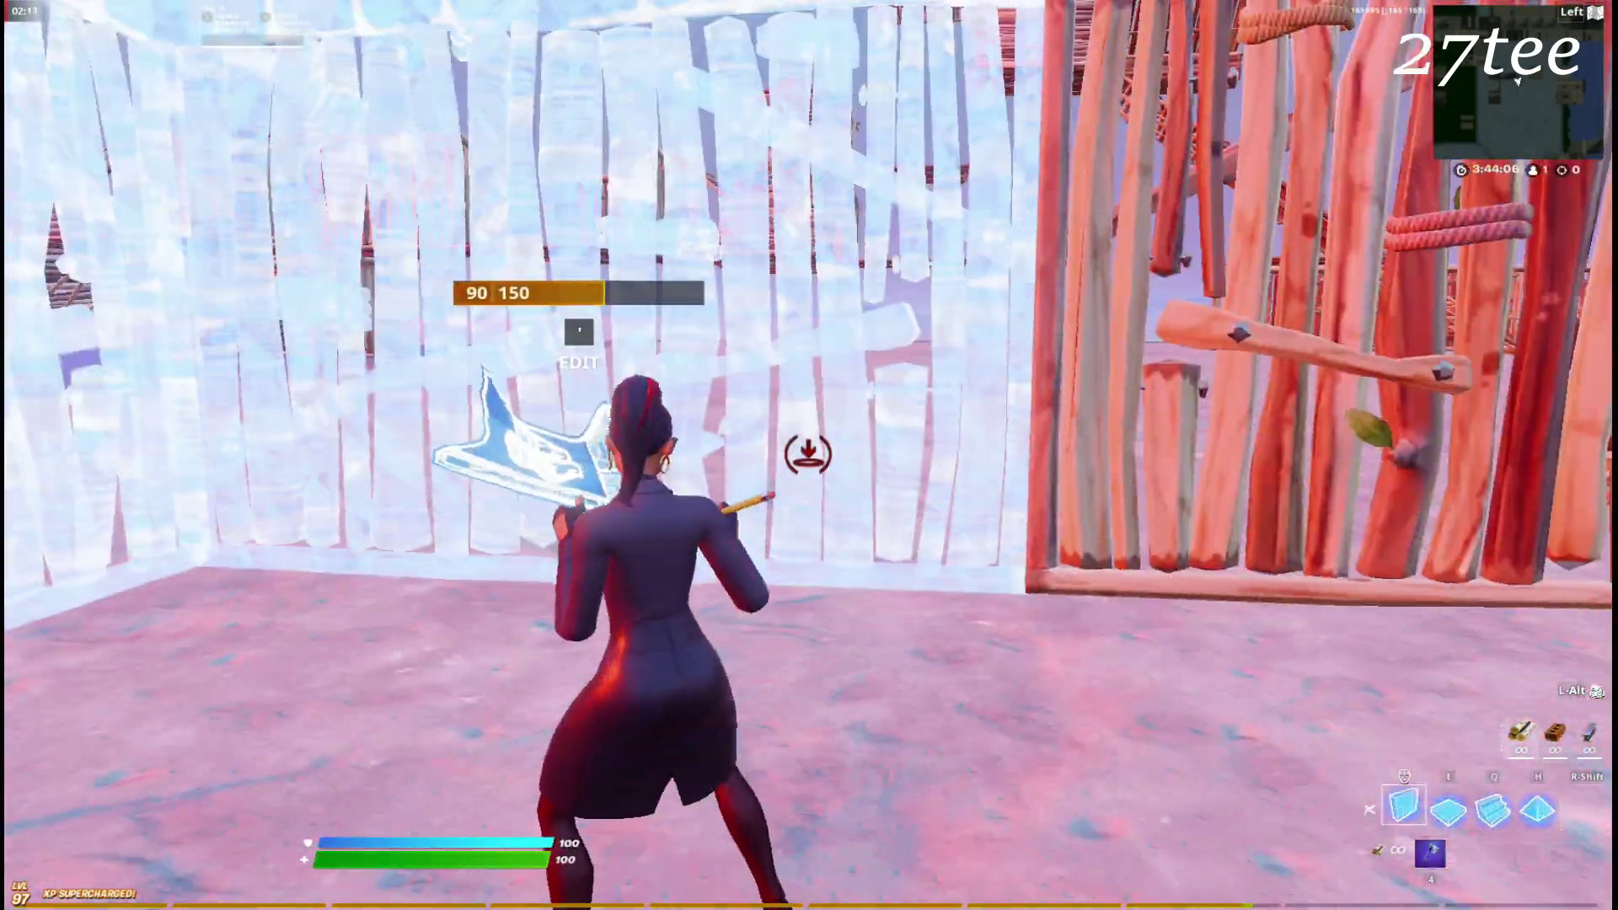
pyautogui.press("'")
pyautogui.click(808, 454)
pyautogui.click(808, 454)
pyautogui.press("'")
pyautogui.press('w')
pyautogui.press('4')
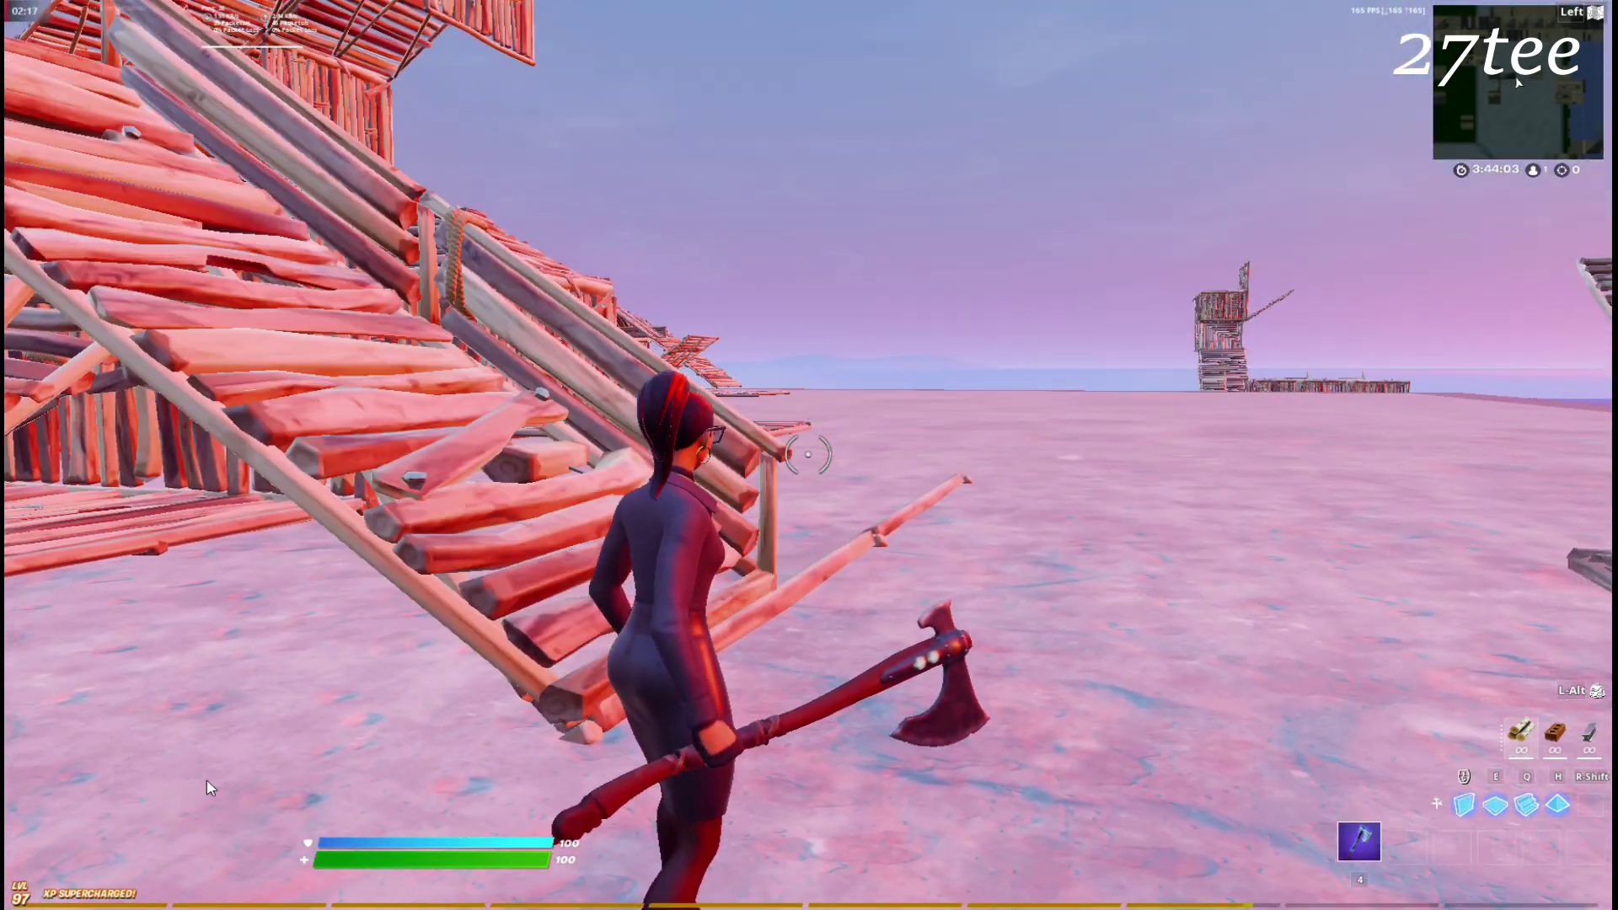
# Step: In Fortnite's mouse and keyboard settings, toggle Lock Input Method as Mouse off and back to On
pyautogui.press('Escape')
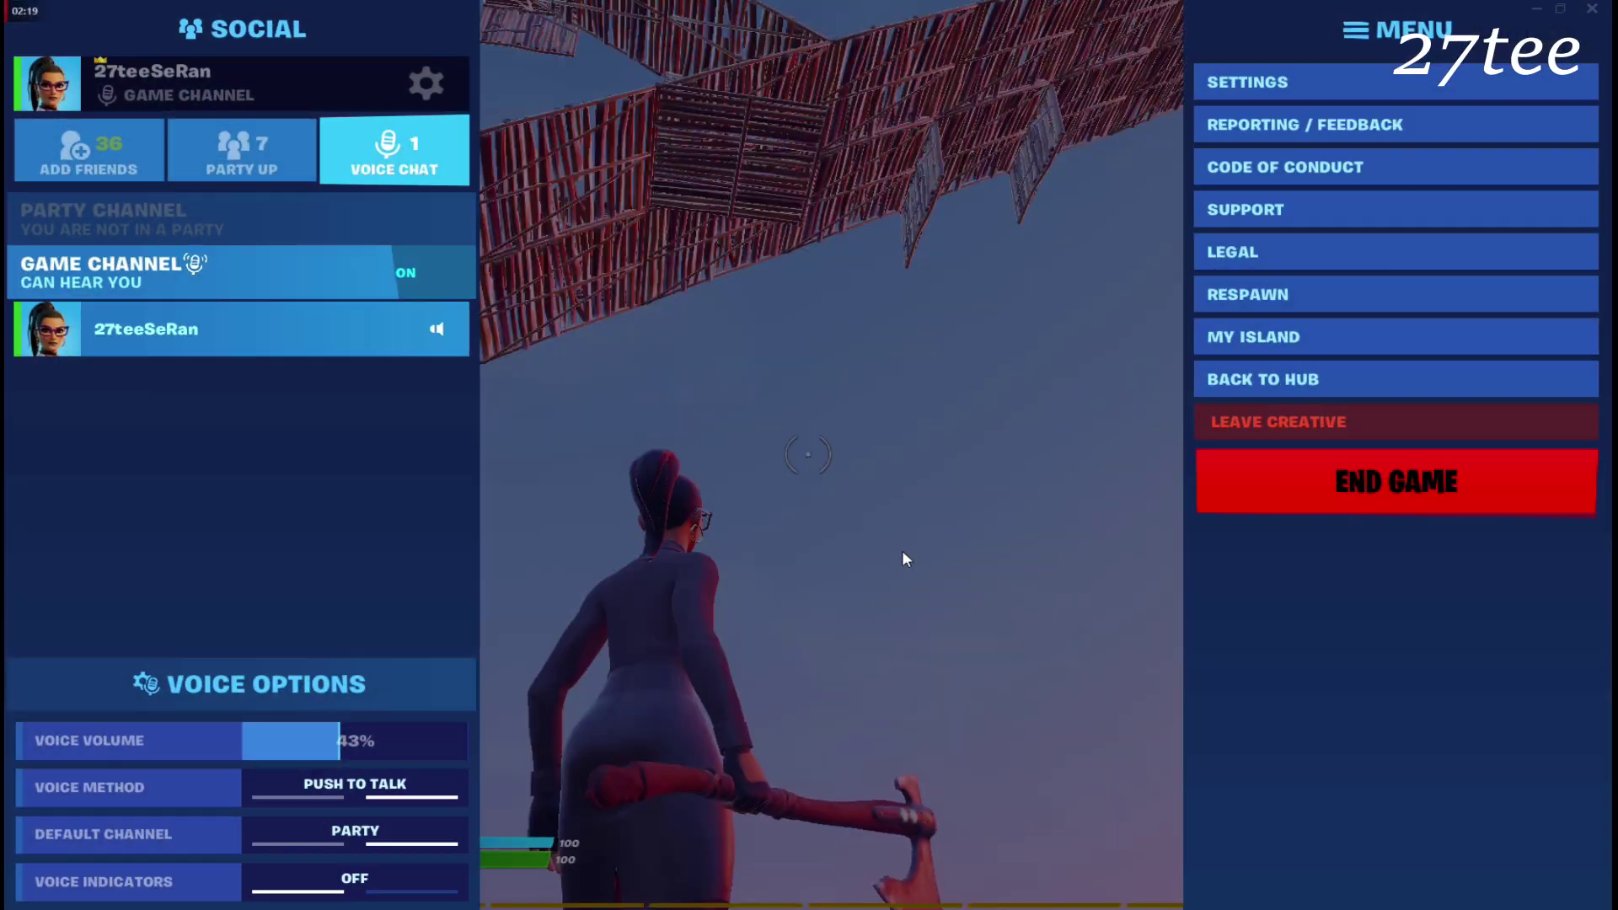
pyautogui.click(1350, 79)
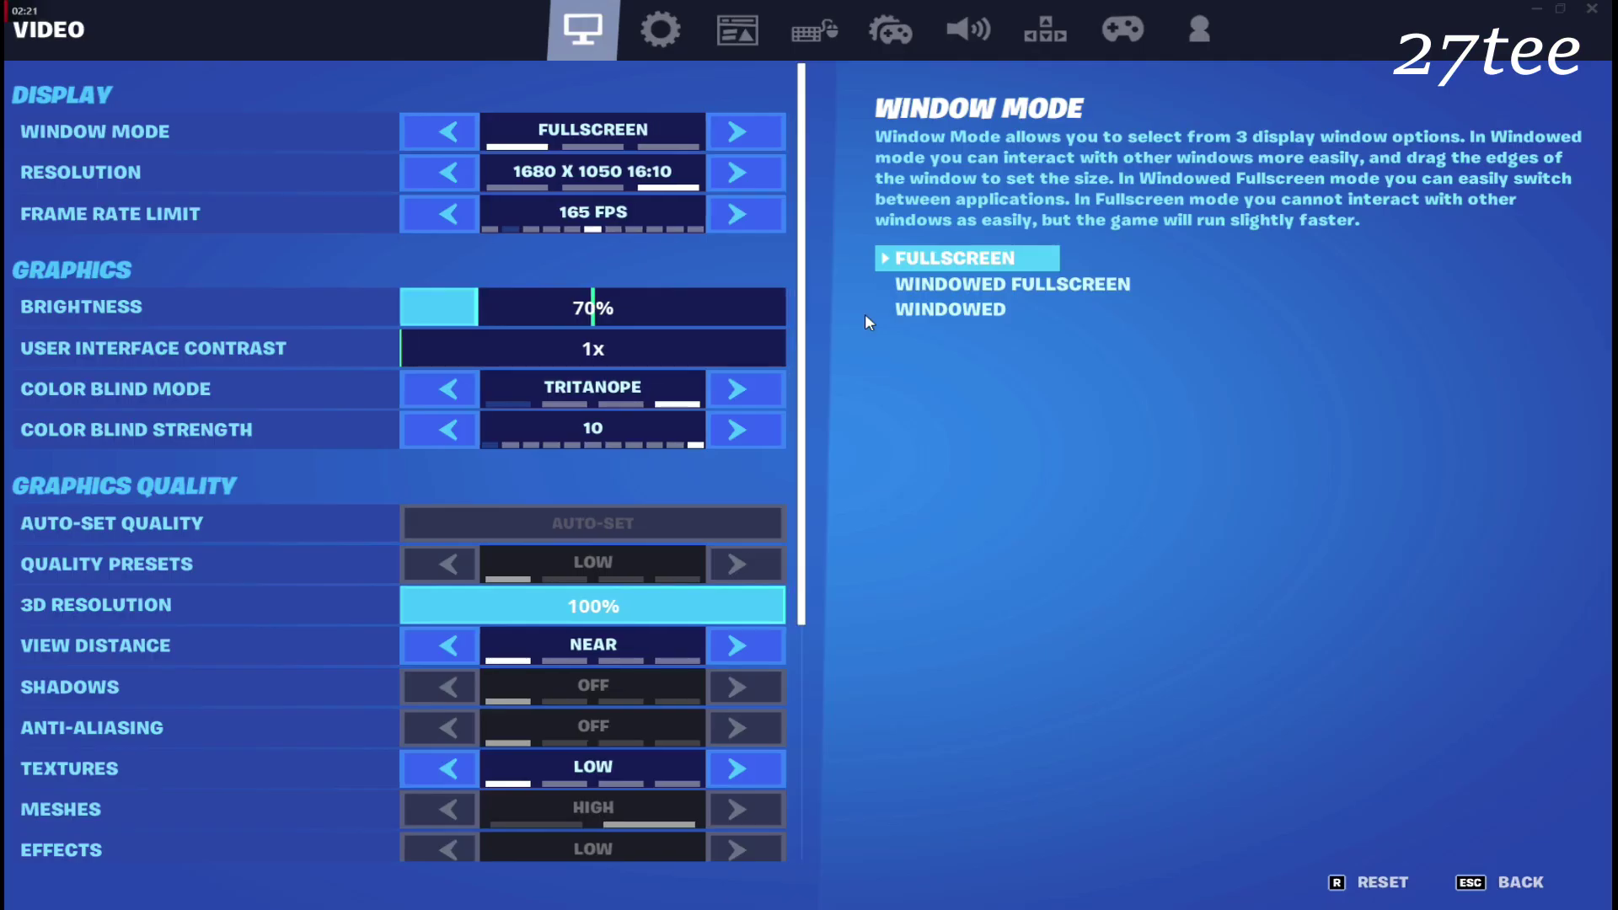
pyautogui.click(844, 30)
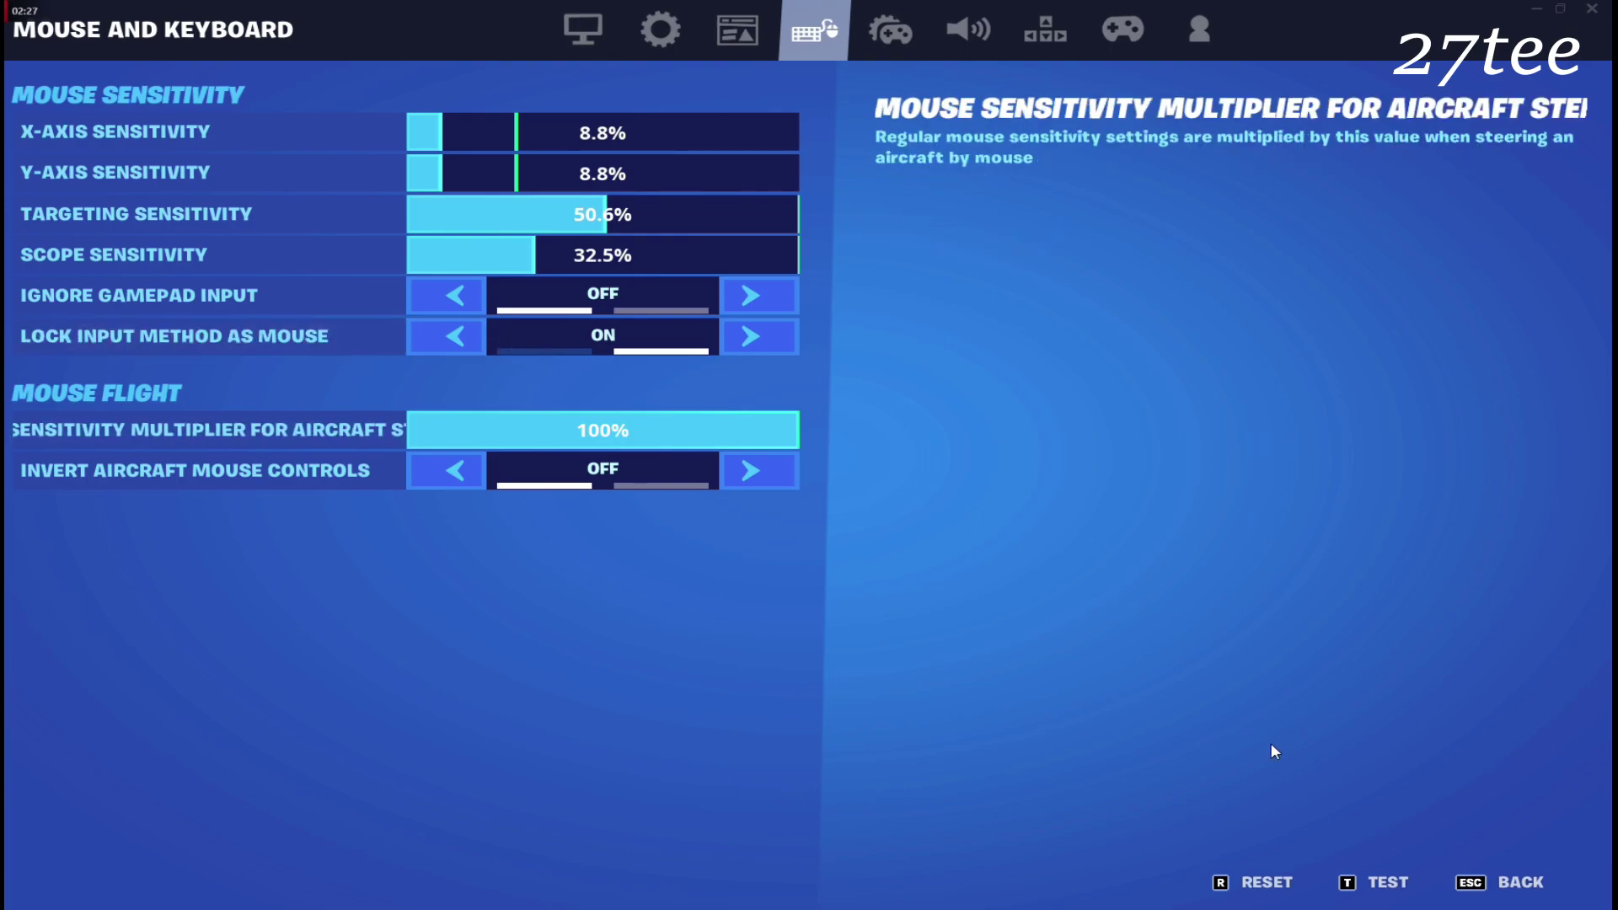
pyautogui.click(752, 330)
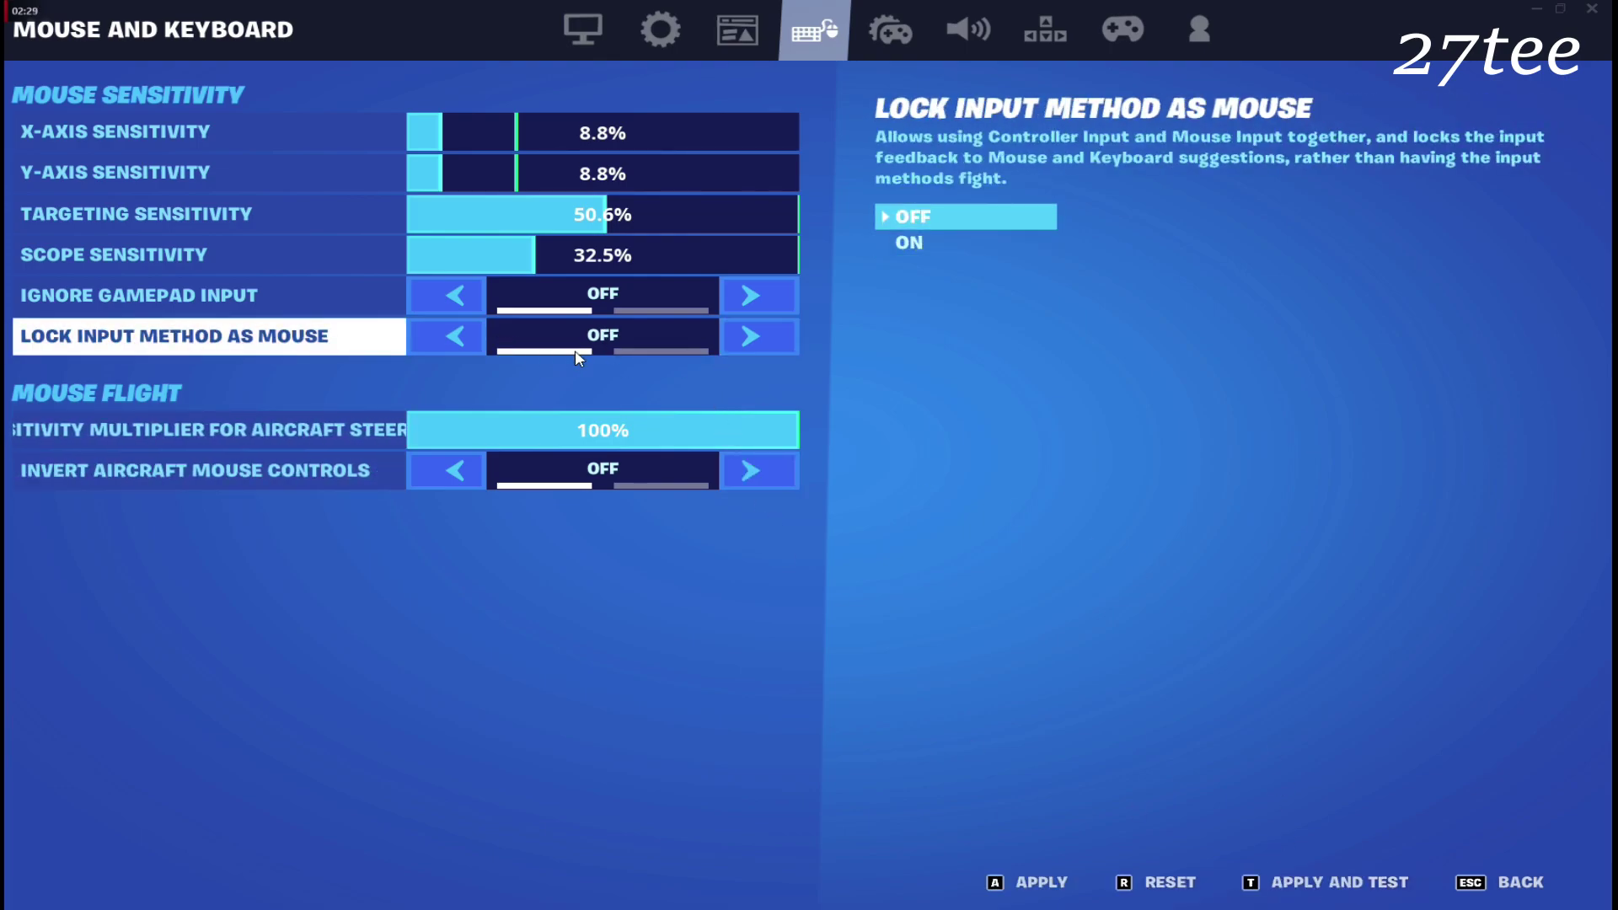
pyautogui.click(754, 336)
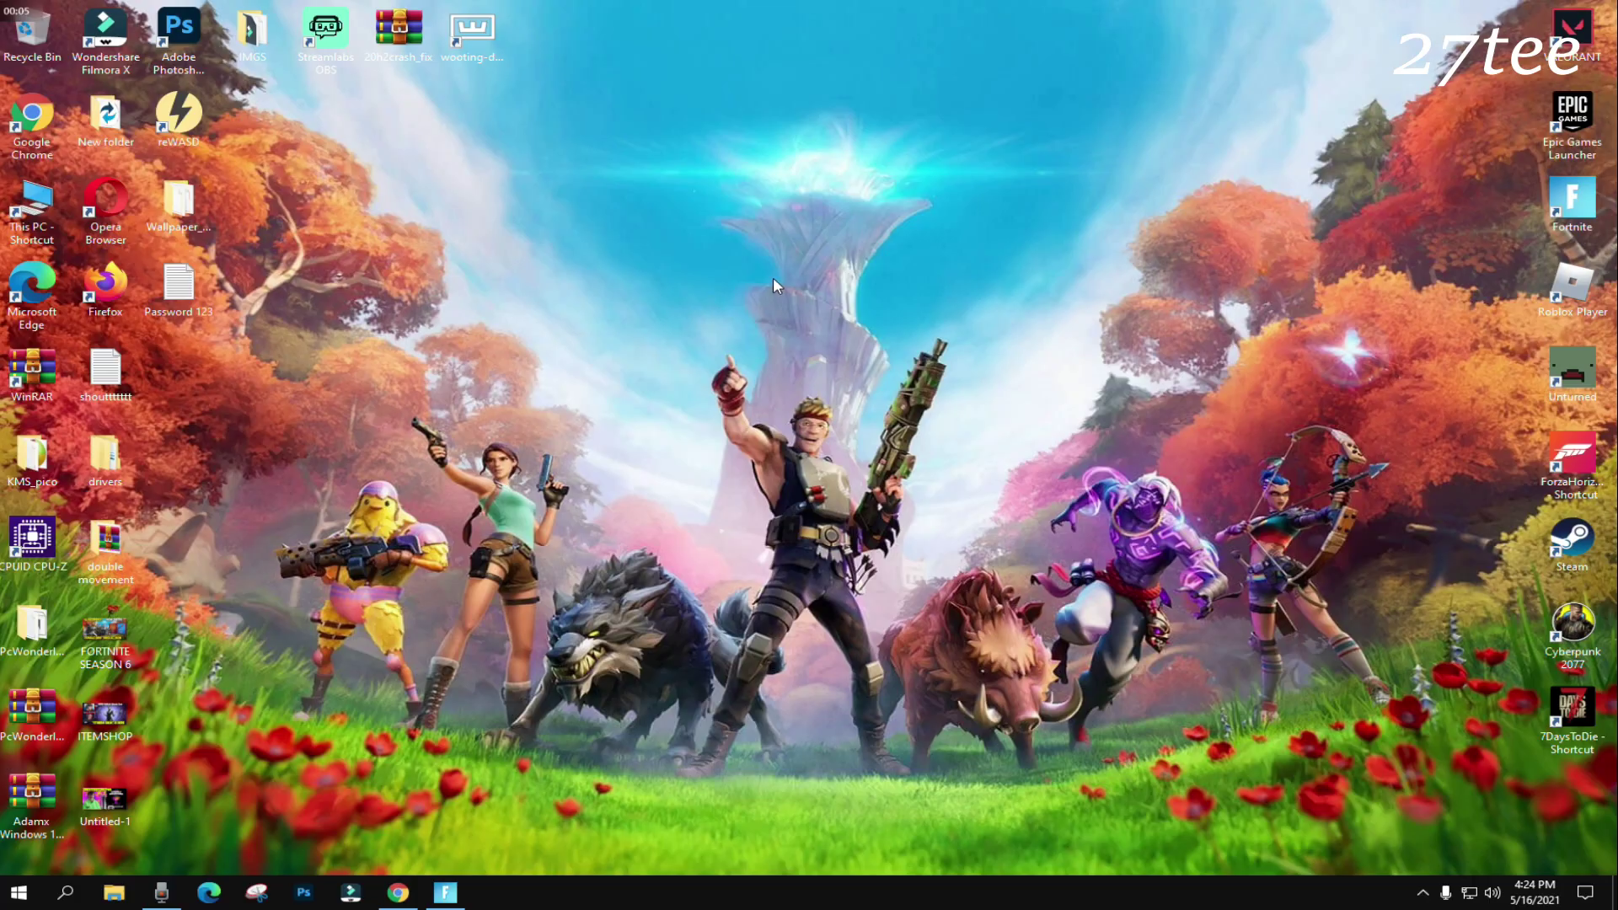
# Step: Open the Wooting double movement app from its desktop shortcut, expand Advanced mode and reset its settings to Wooting recommended
pyautogui.moveTo(497, 44); pyautogui.dragTo(716, 384)
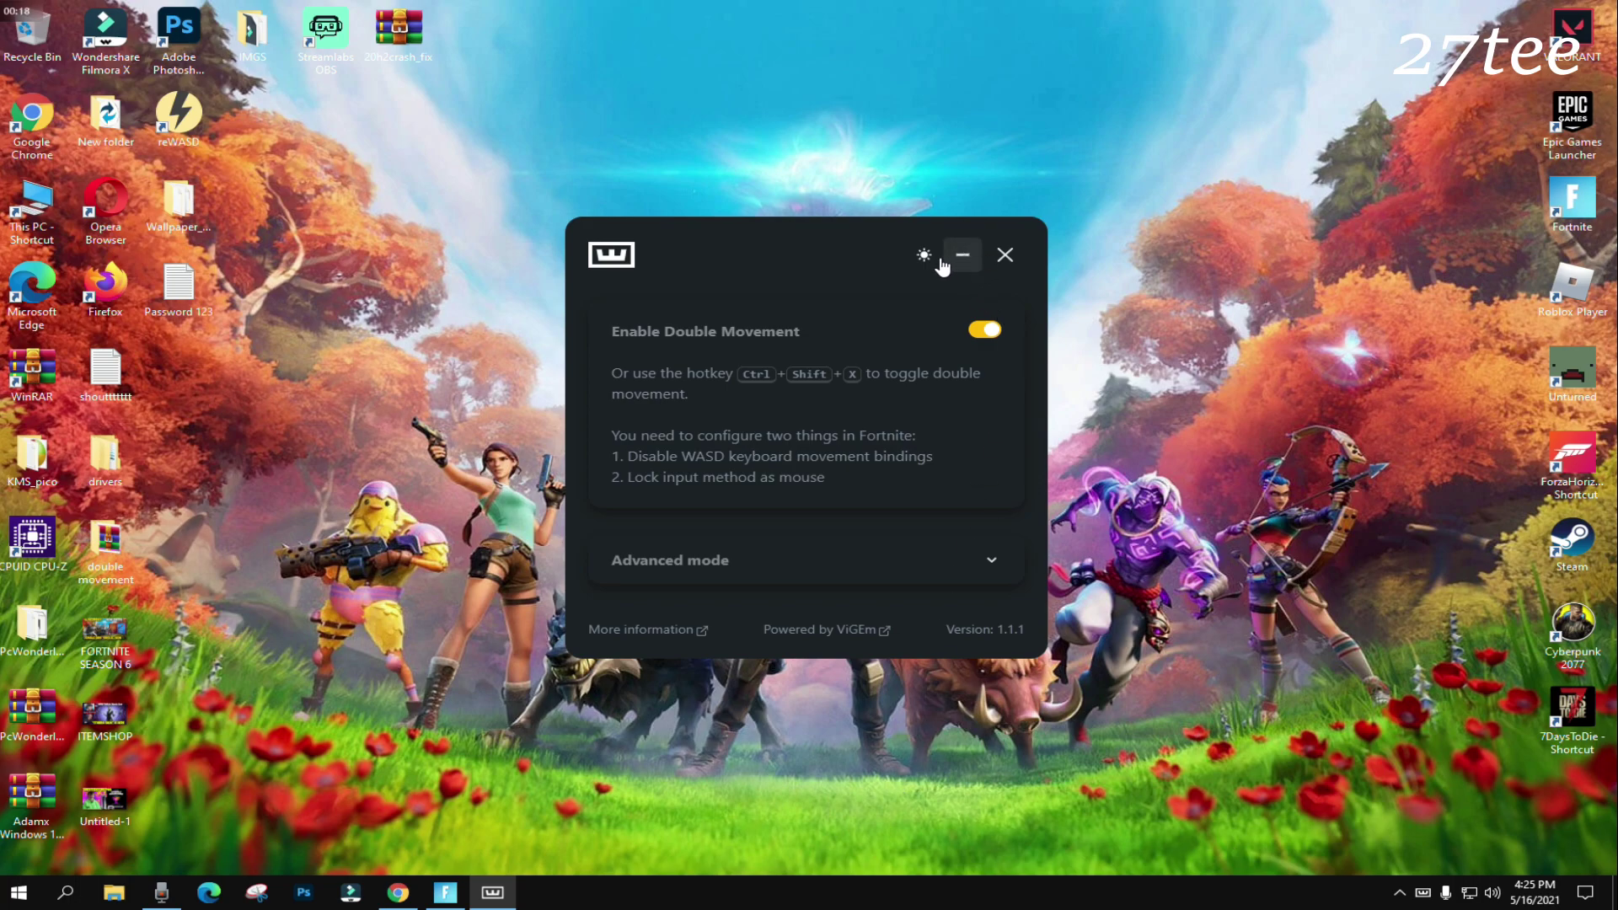
pyautogui.click(993, 563)
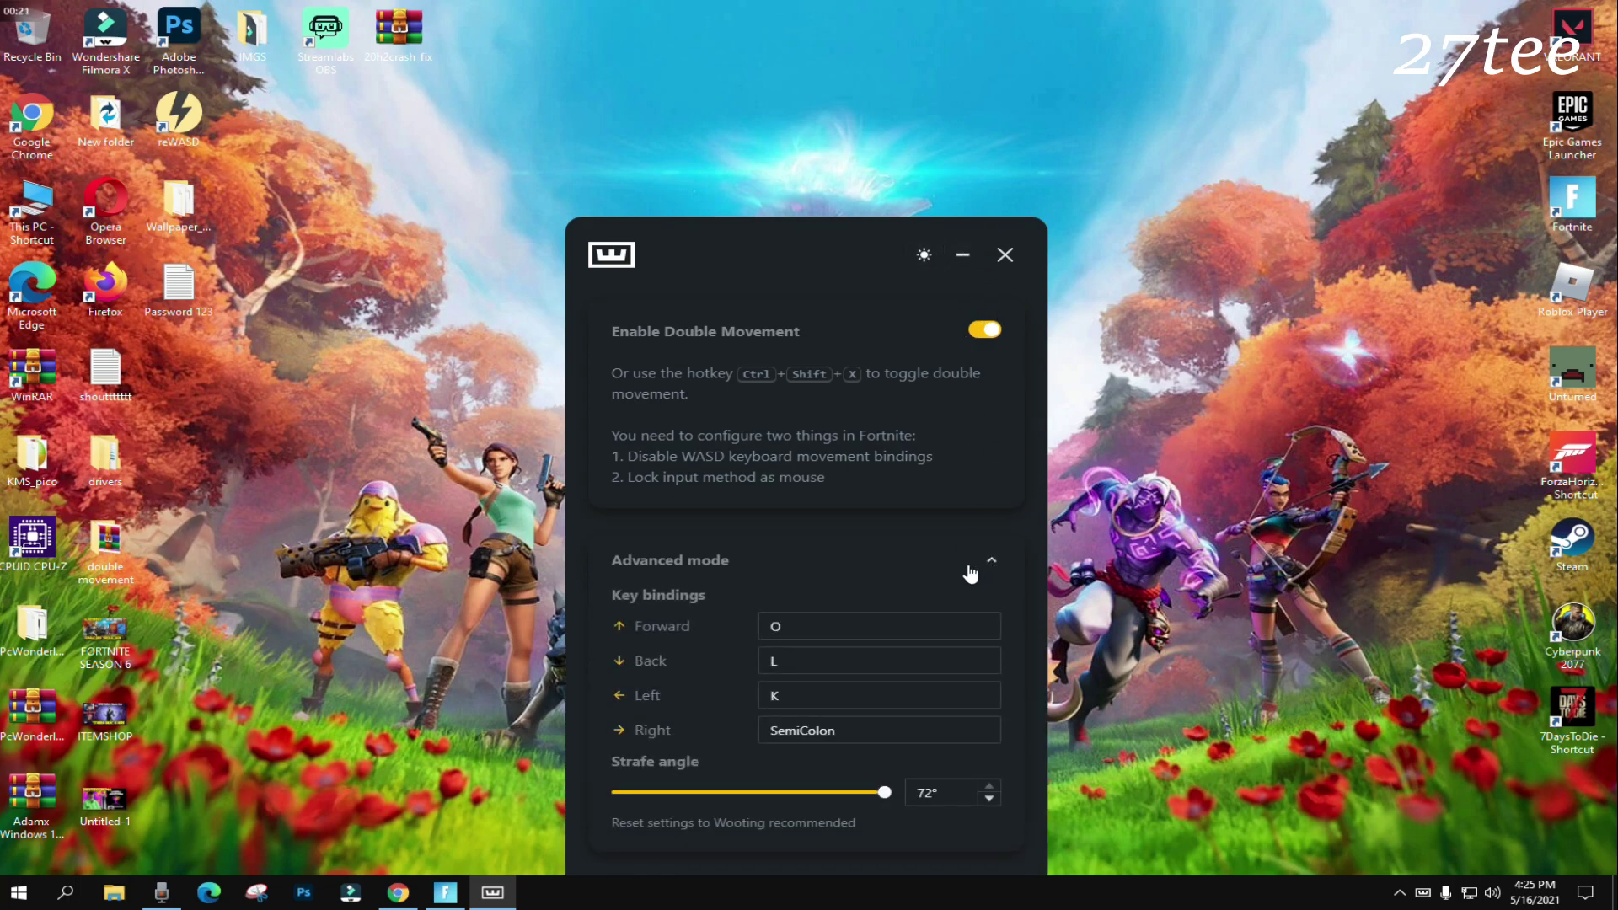
pyautogui.click(795, 630)
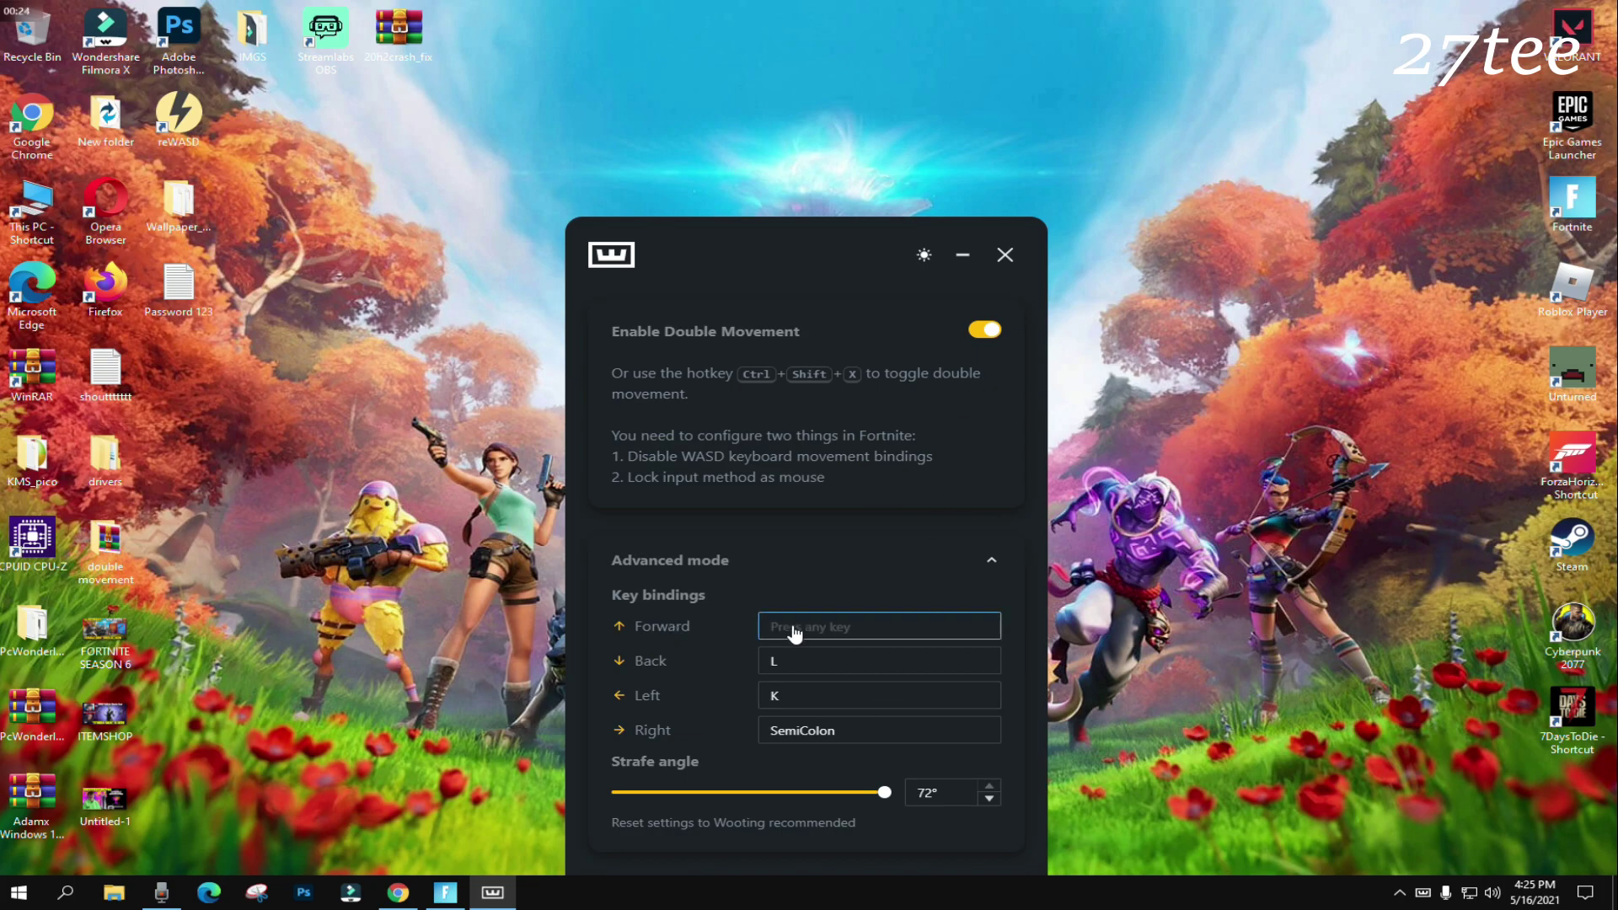
pyautogui.click(732, 823)
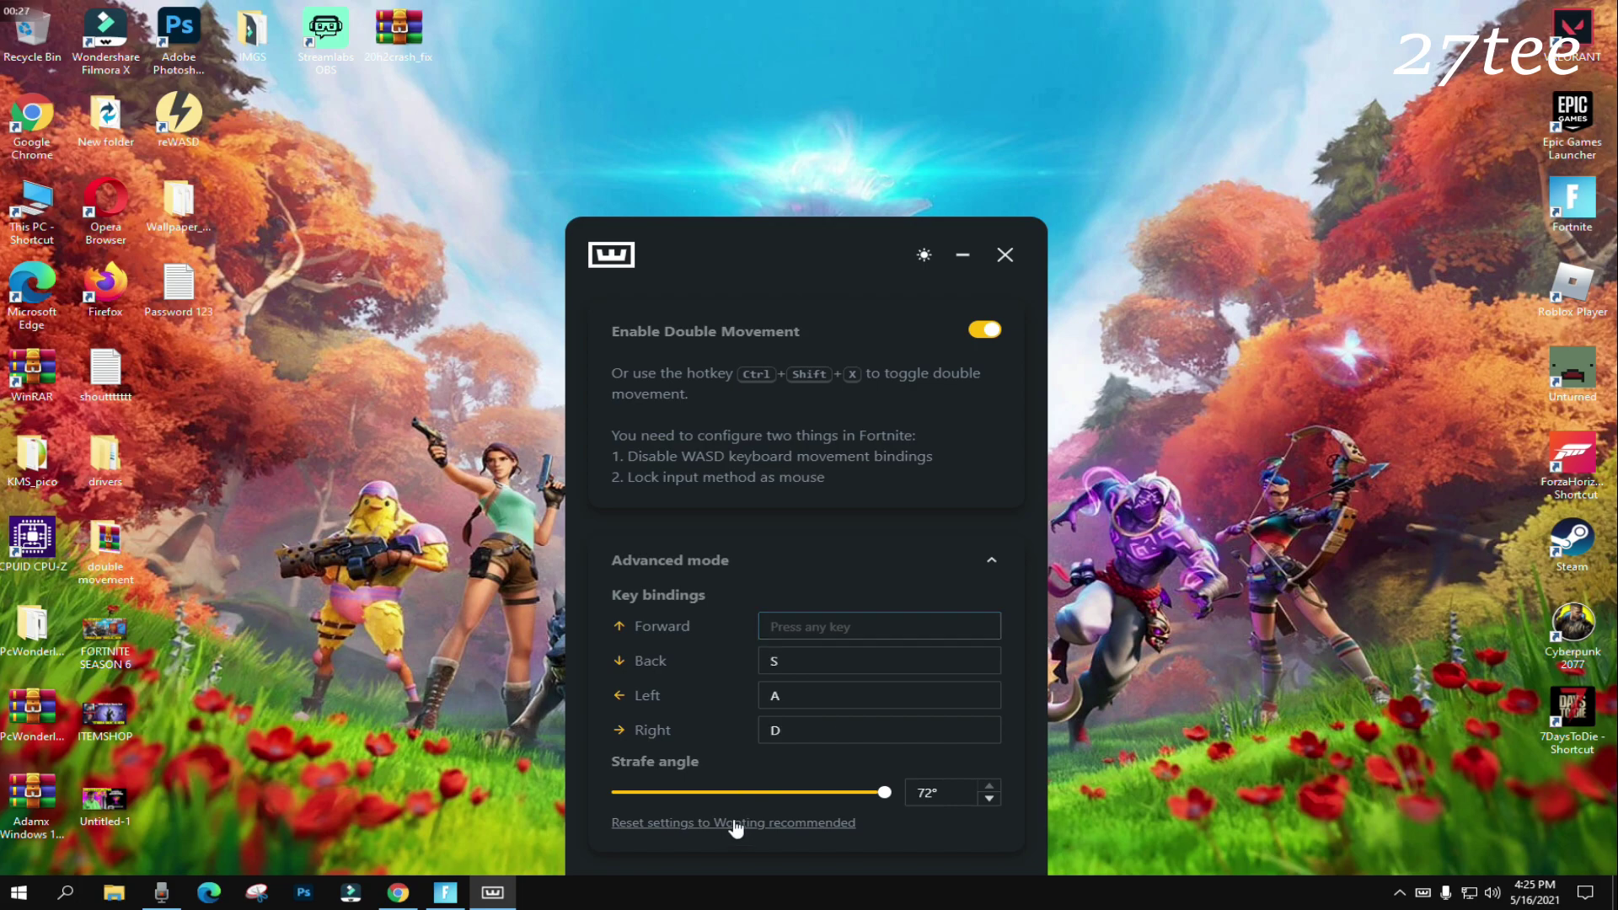
# Step: Set the double movement key bindings to O for Forward, L for Back, K for Left and SemiColon for Right
pyautogui.click(818, 631)
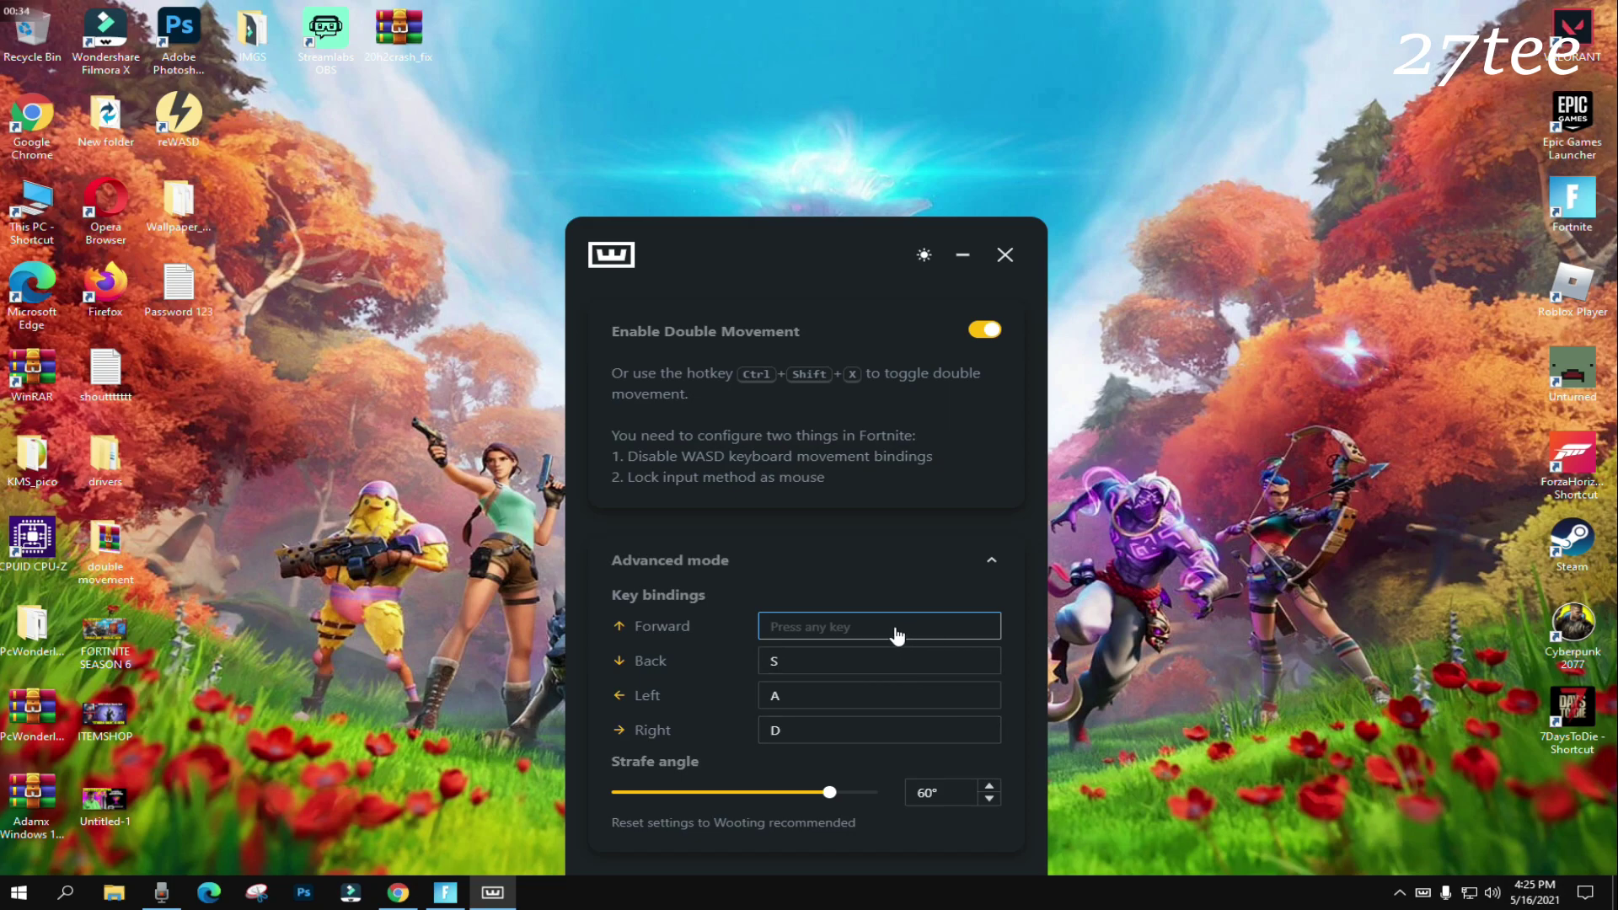
pyautogui.press('o')
pyautogui.click(831, 666)
pyautogui.press('l')
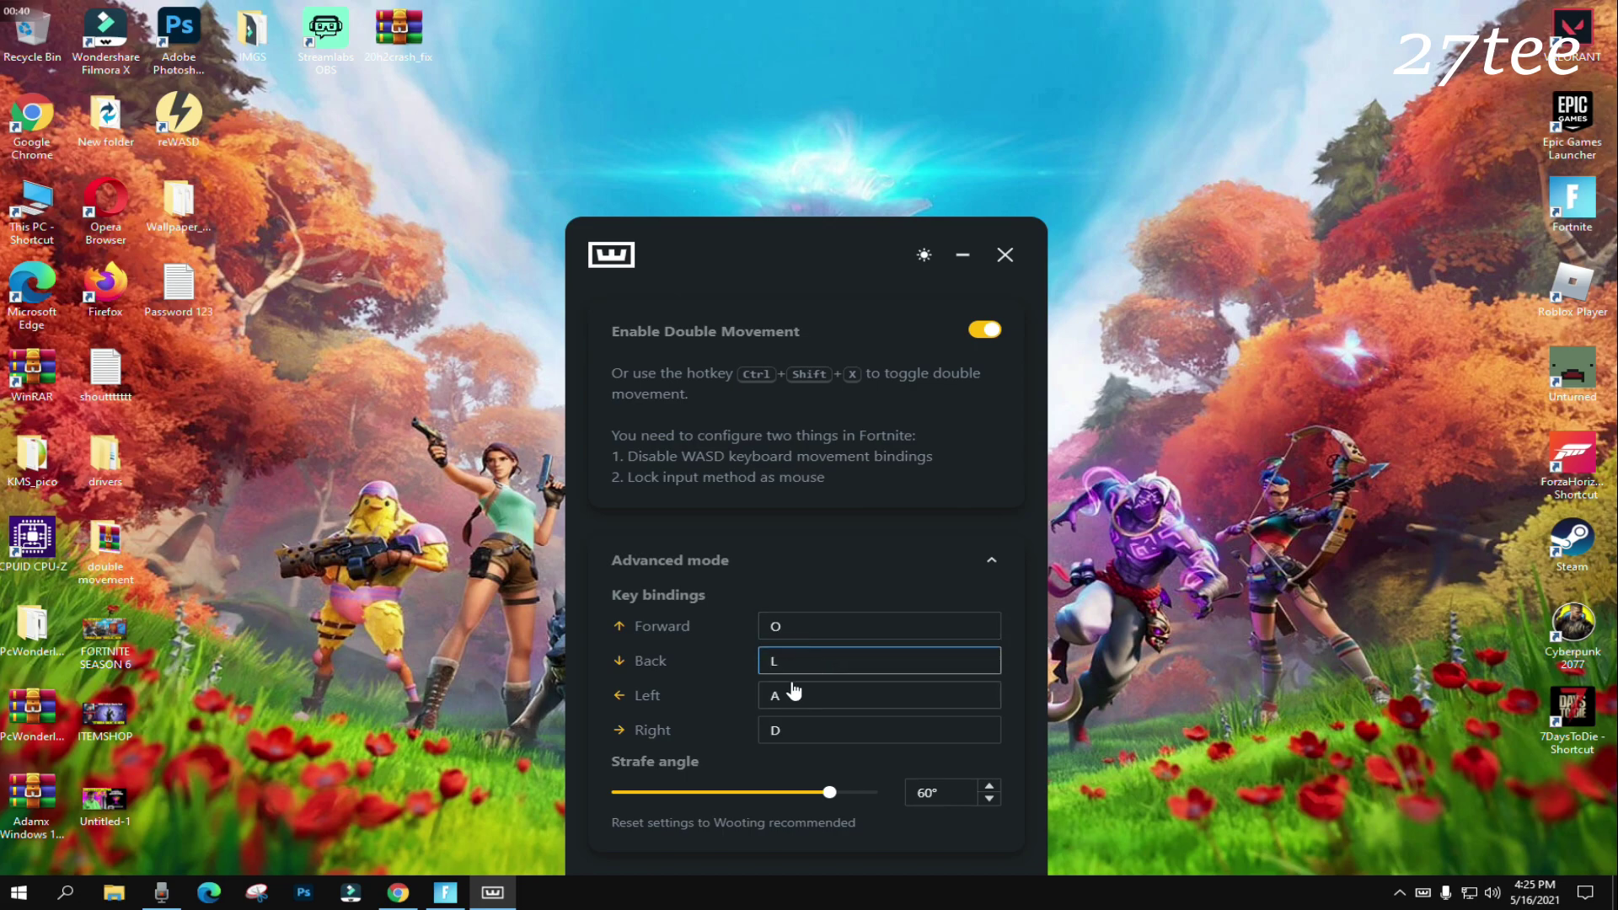
pyautogui.click(808, 698)
pyautogui.press('k')
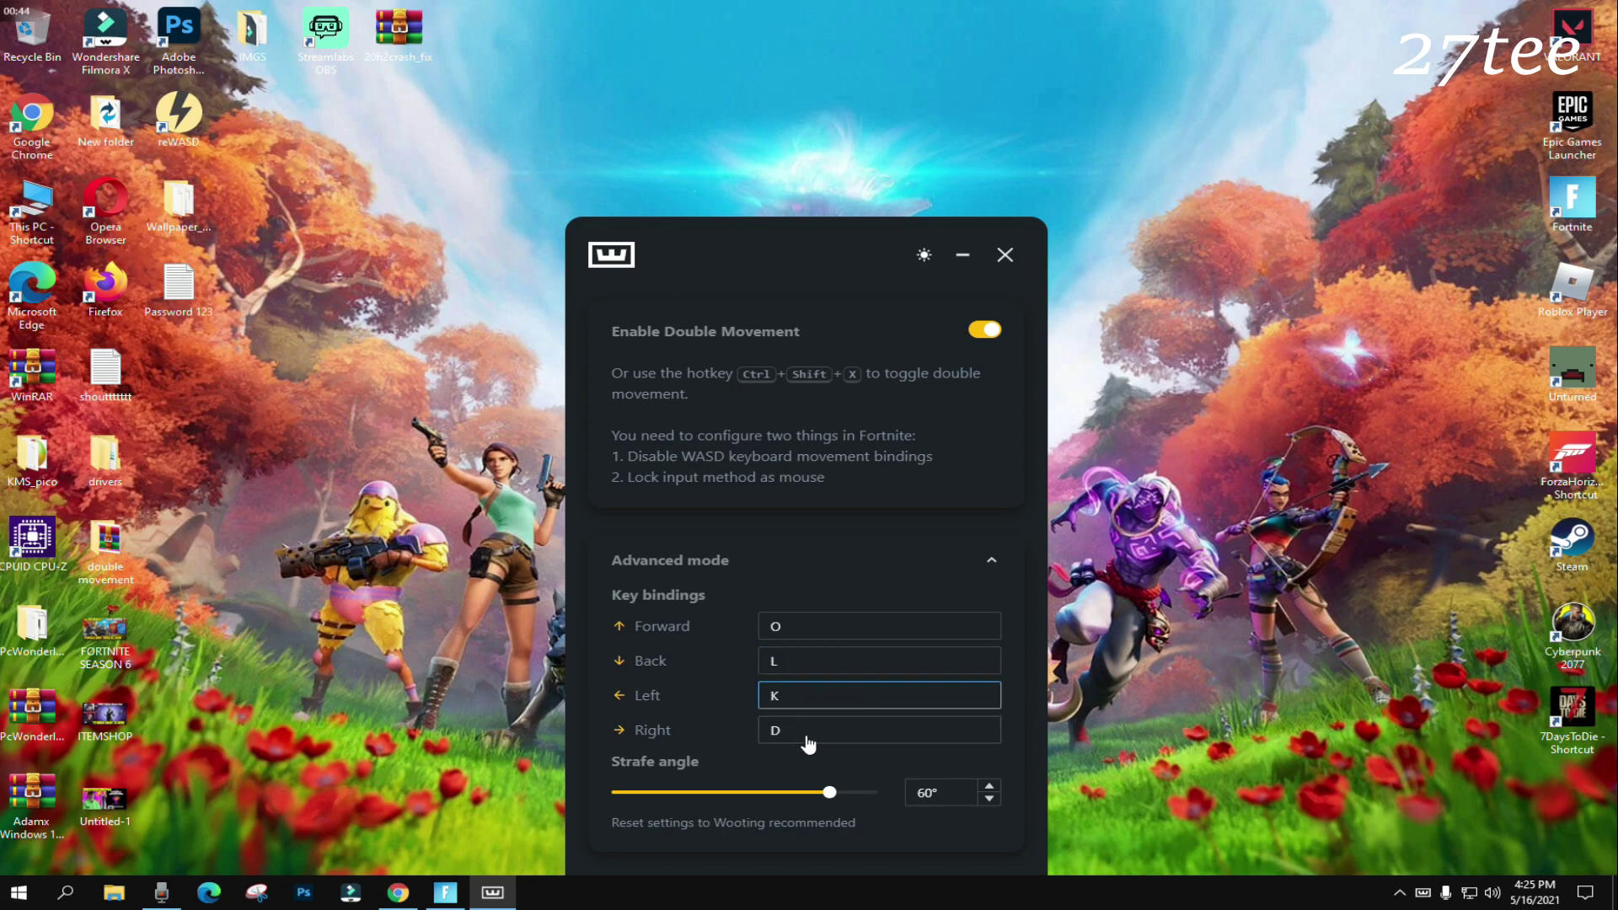
pyautogui.click(792, 742)
pyautogui.press(';')
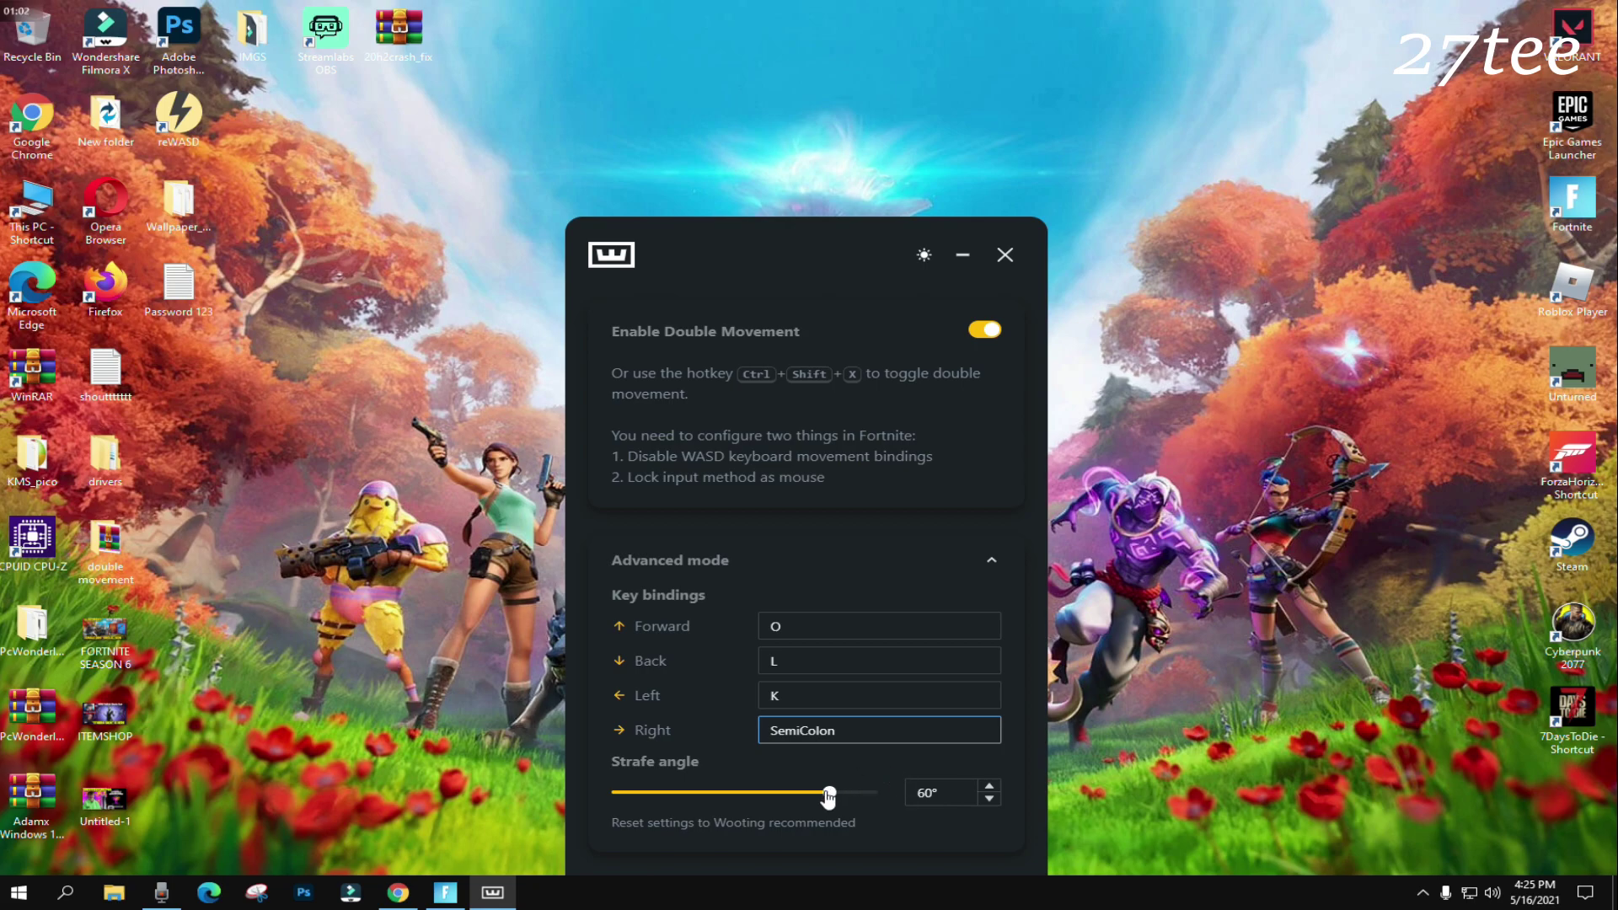
# Step: Raise the strafe angle to 72° and minimize the double movement app
pyautogui.moveTo(829, 796); pyautogui.dragTo(896, 795)
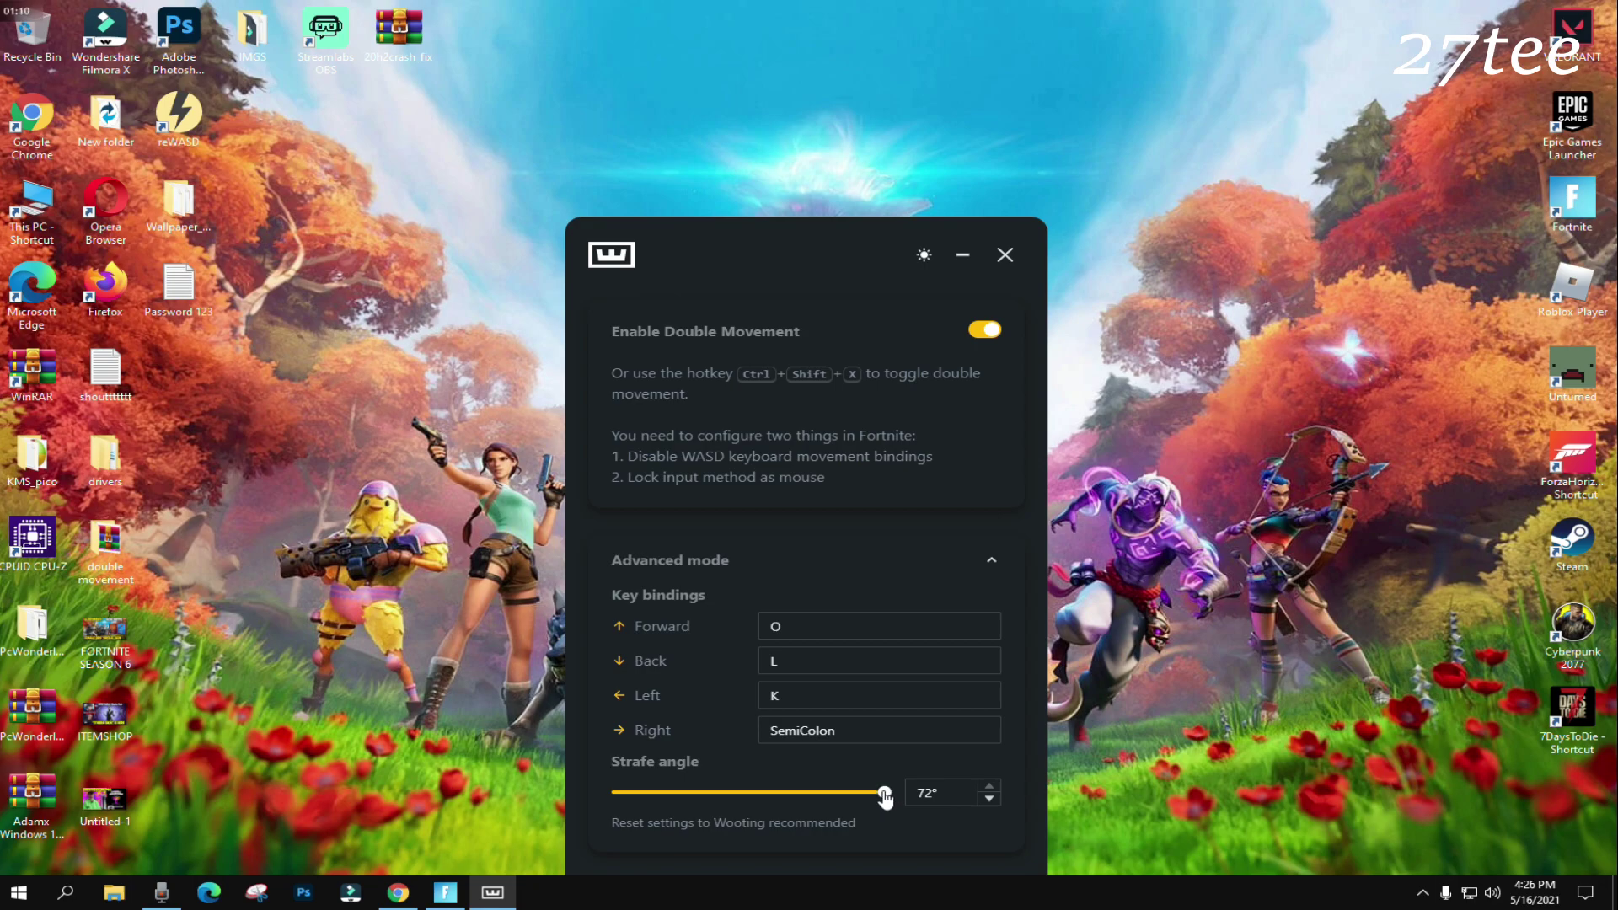
pyautogui.moveTo(884, 798)
pyautogui.mouseDown()
pyautogui.moveTo(758, 804)
pyautogui.moveTo(909, 794)
pyautogui.mouseUp()
pyautogui.click(962, 256)
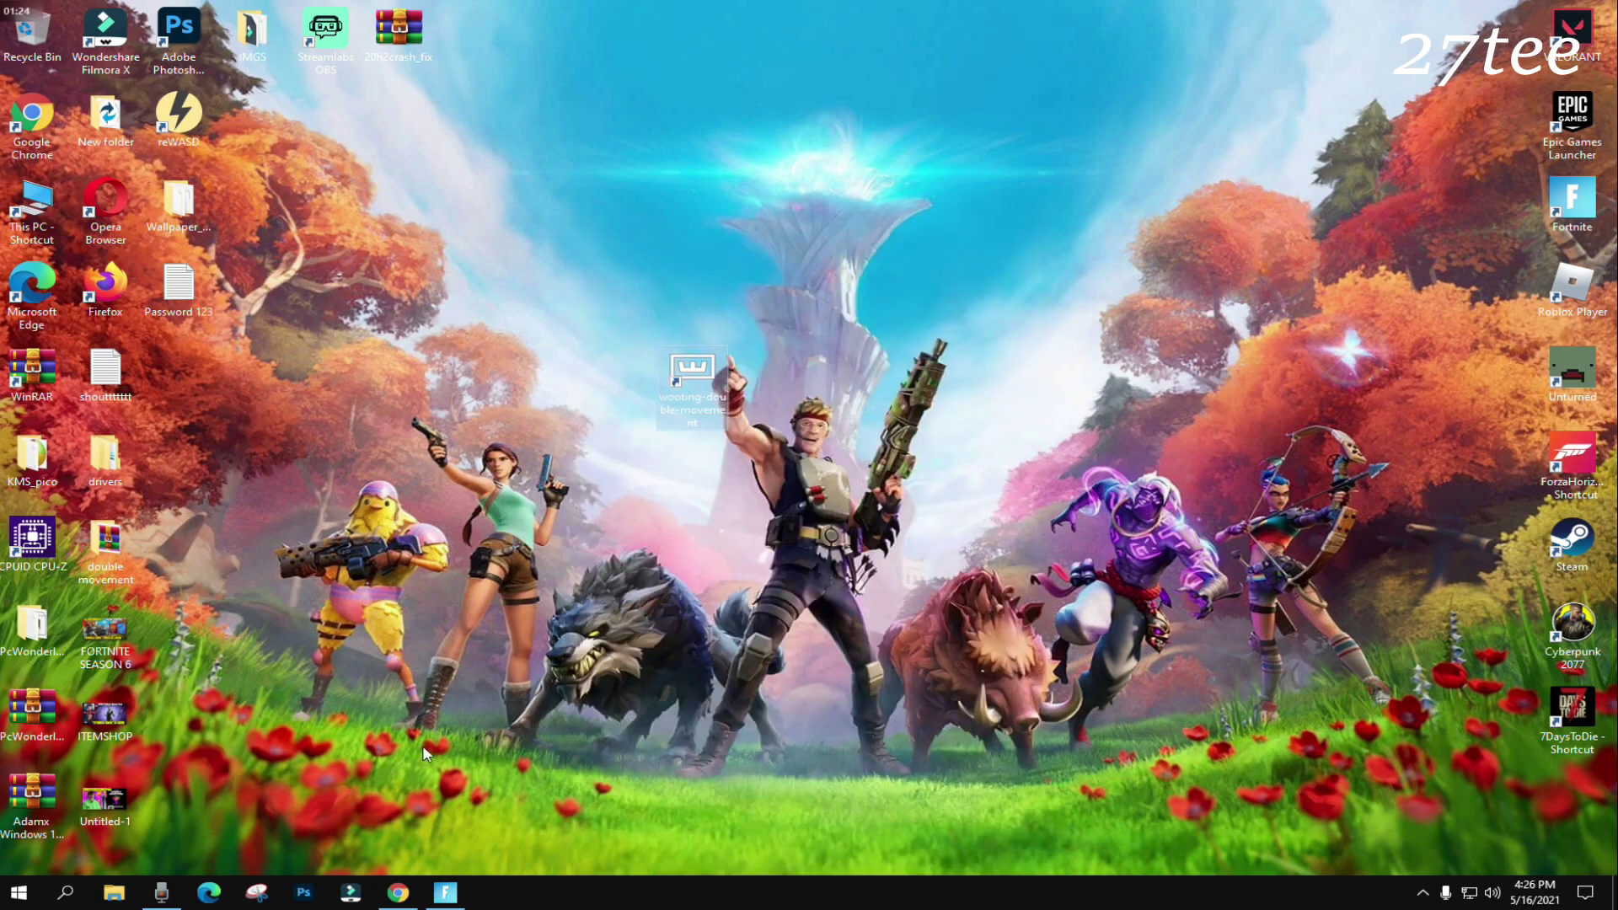
# Step: Switch to Fortnite, set the video window mode to Fullscreen at 1680 x 1050 16:10, apply it and leave the settings
pyautogui.click(444, 892)
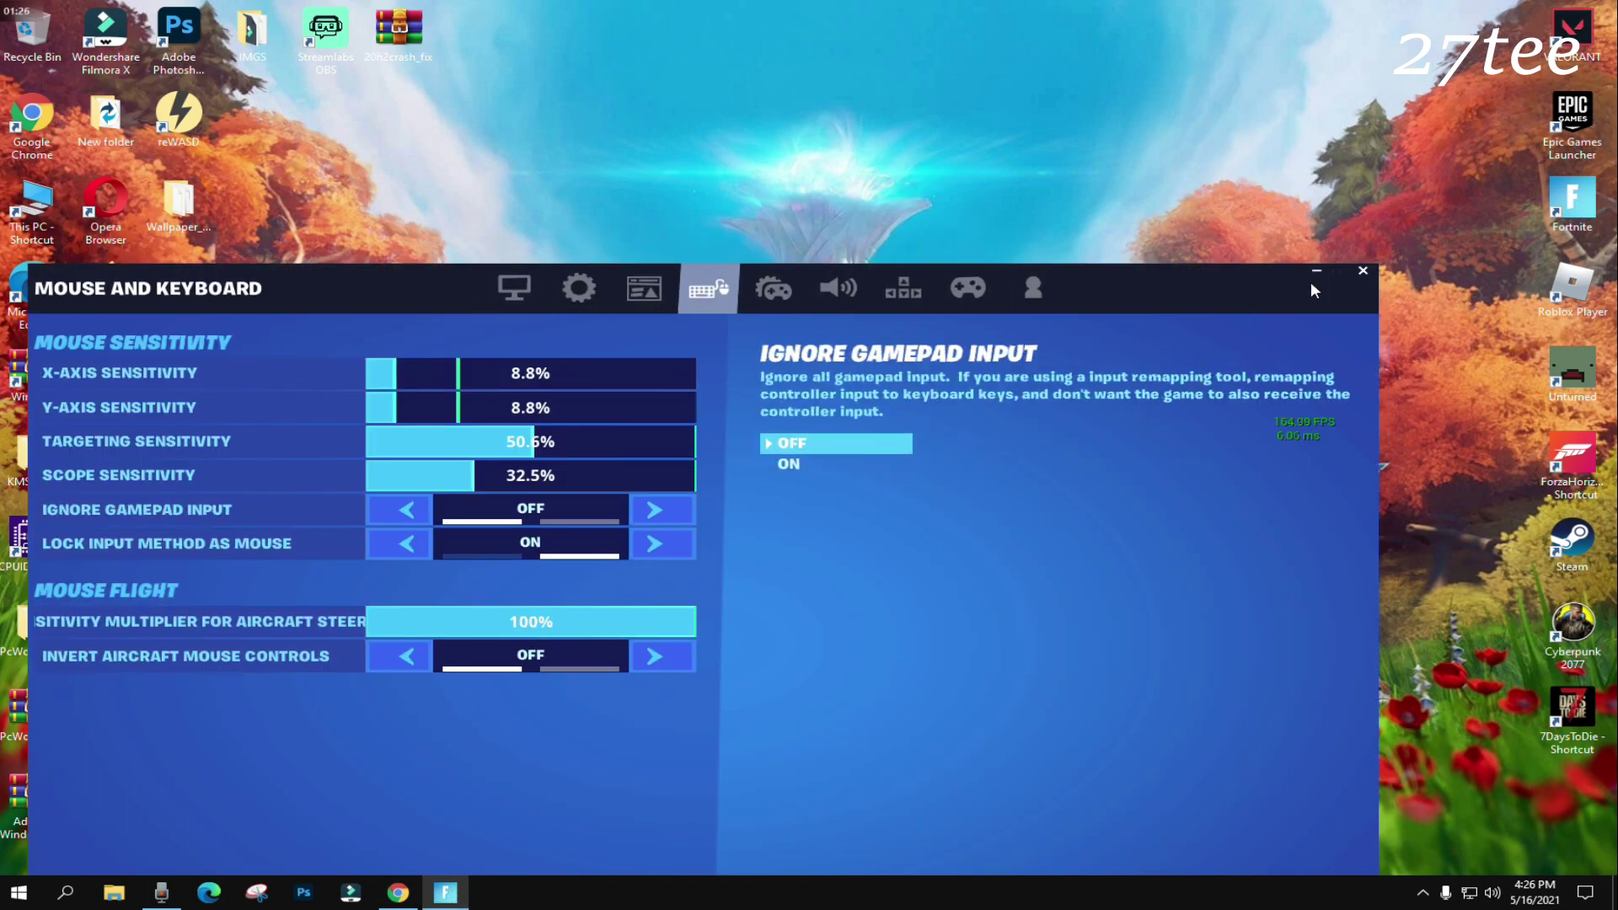
pyautogui.click(514, 287)
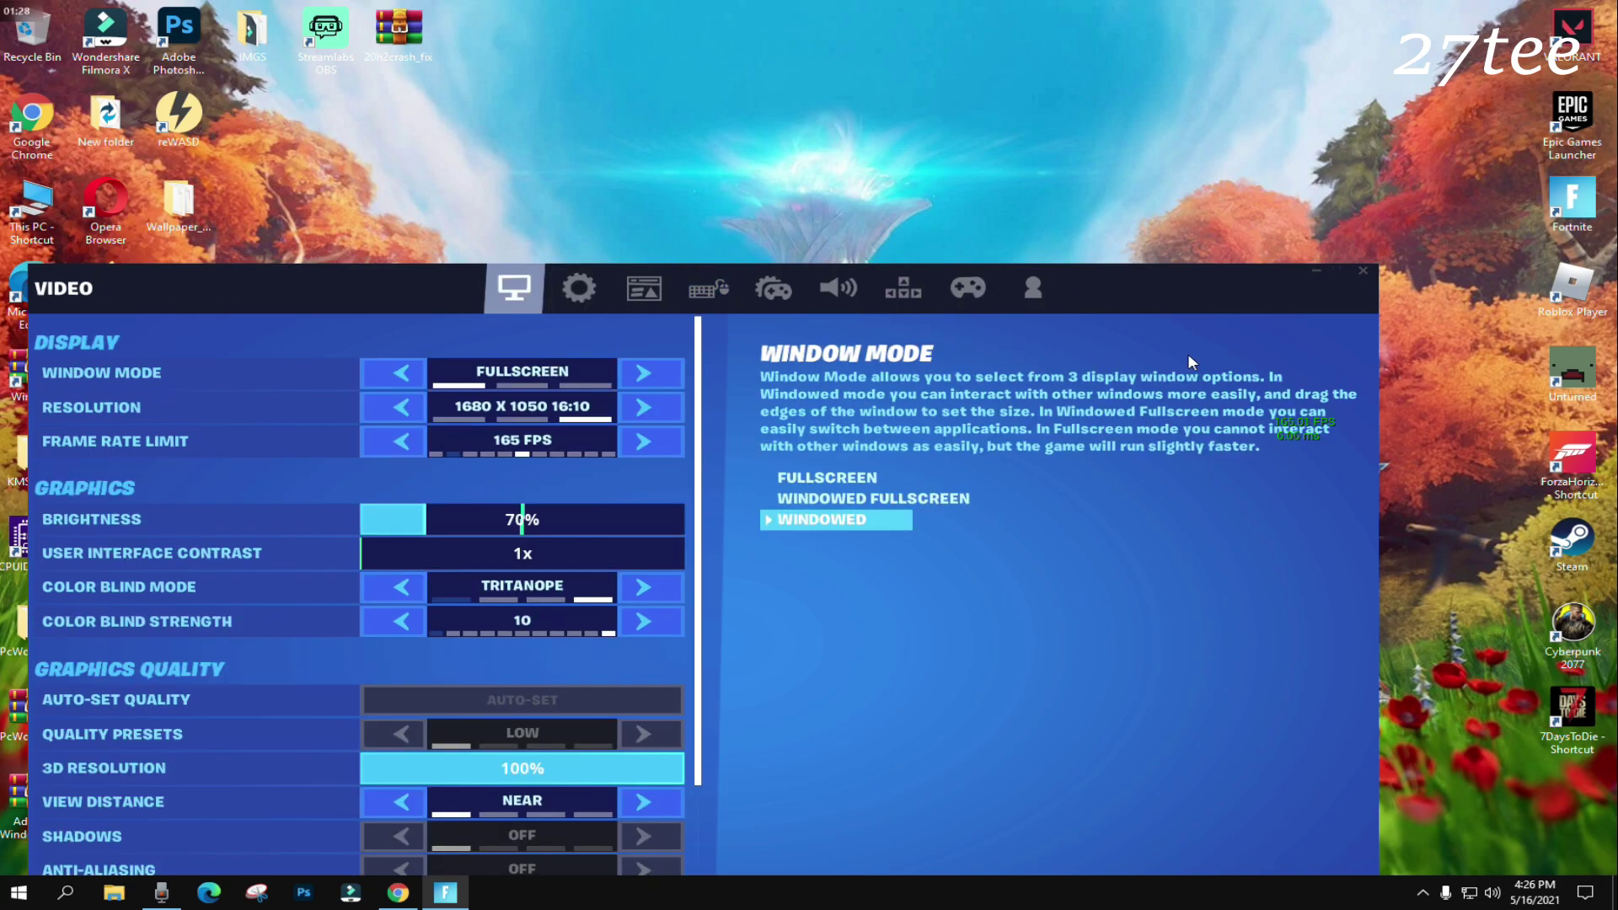
pyautogui.click(643, 373)
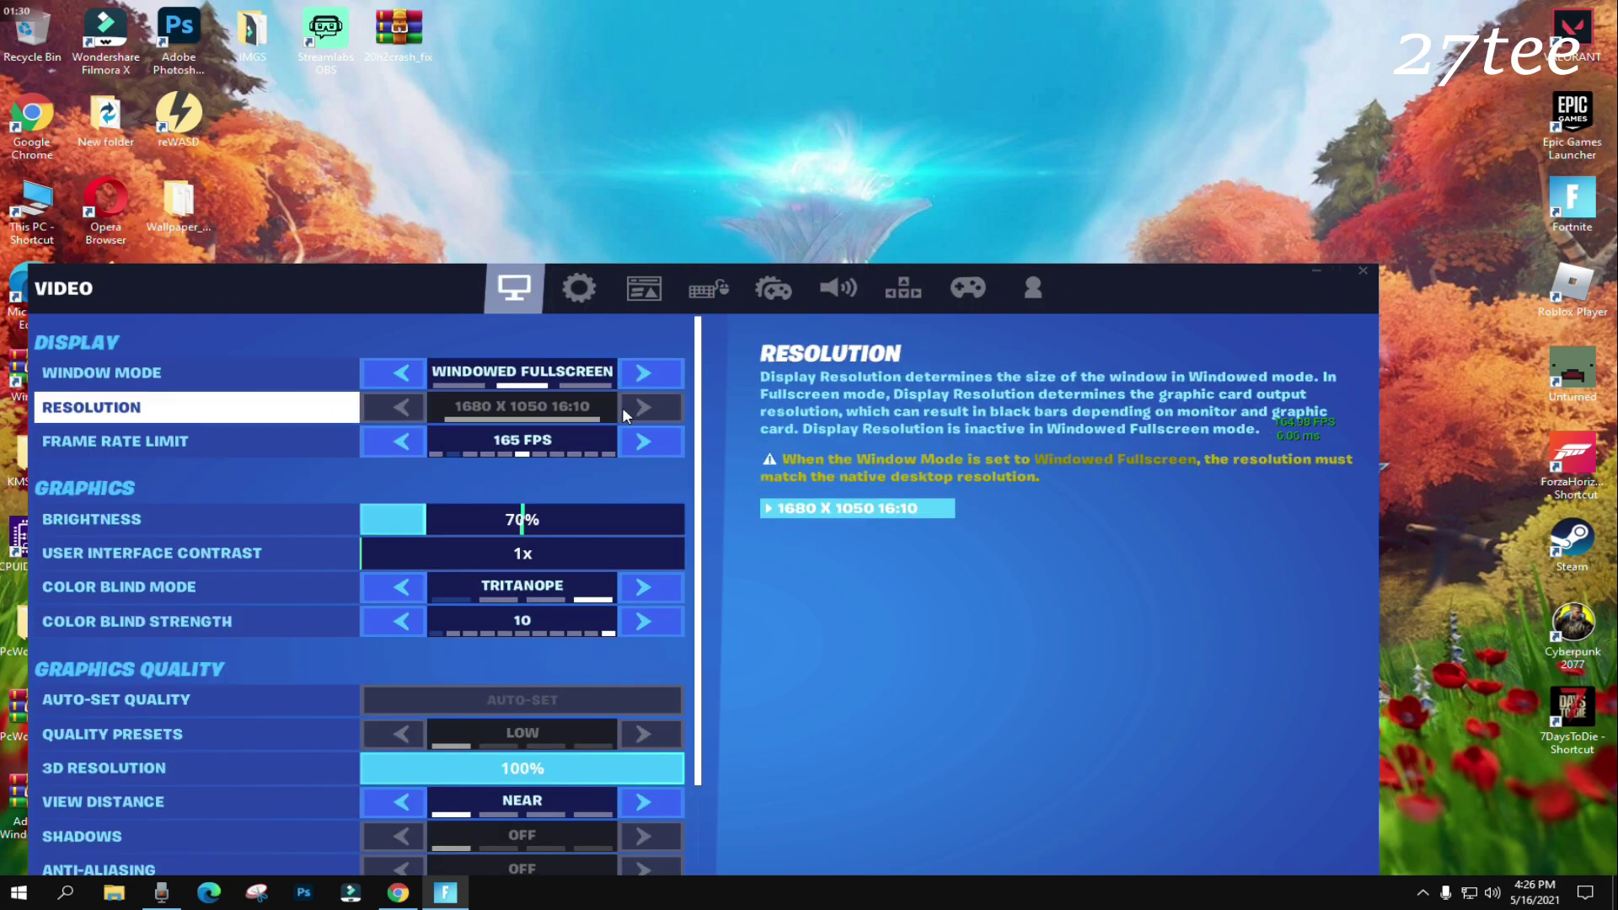
pyautogui.click(643, 373)
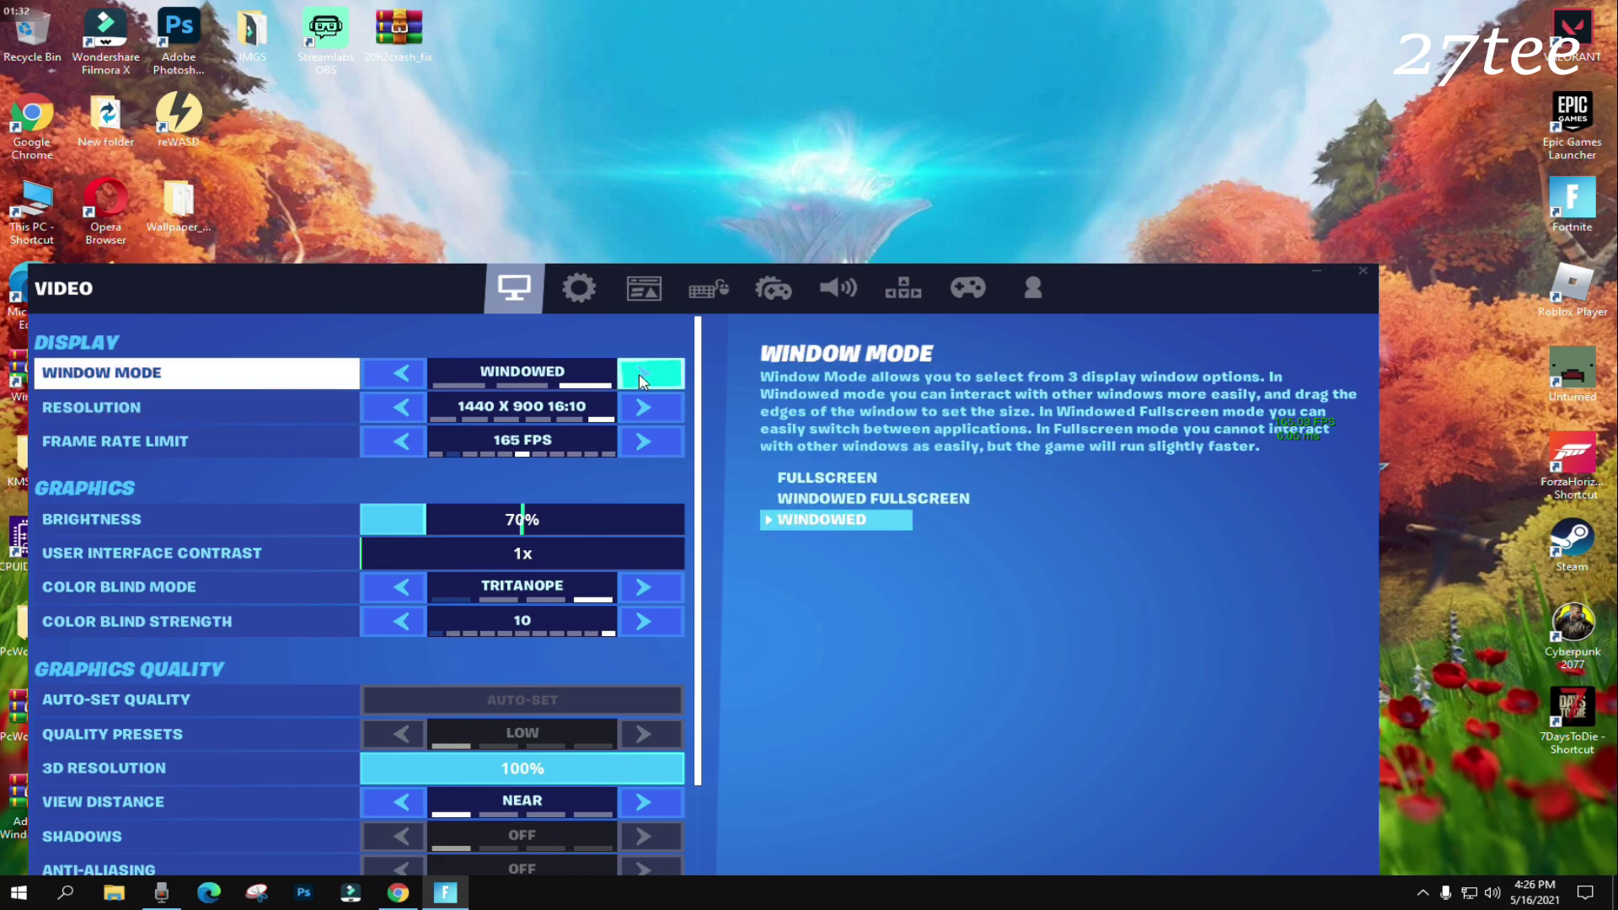
pyautogui.click(643, 379)
pyautogui.click(644, 408)
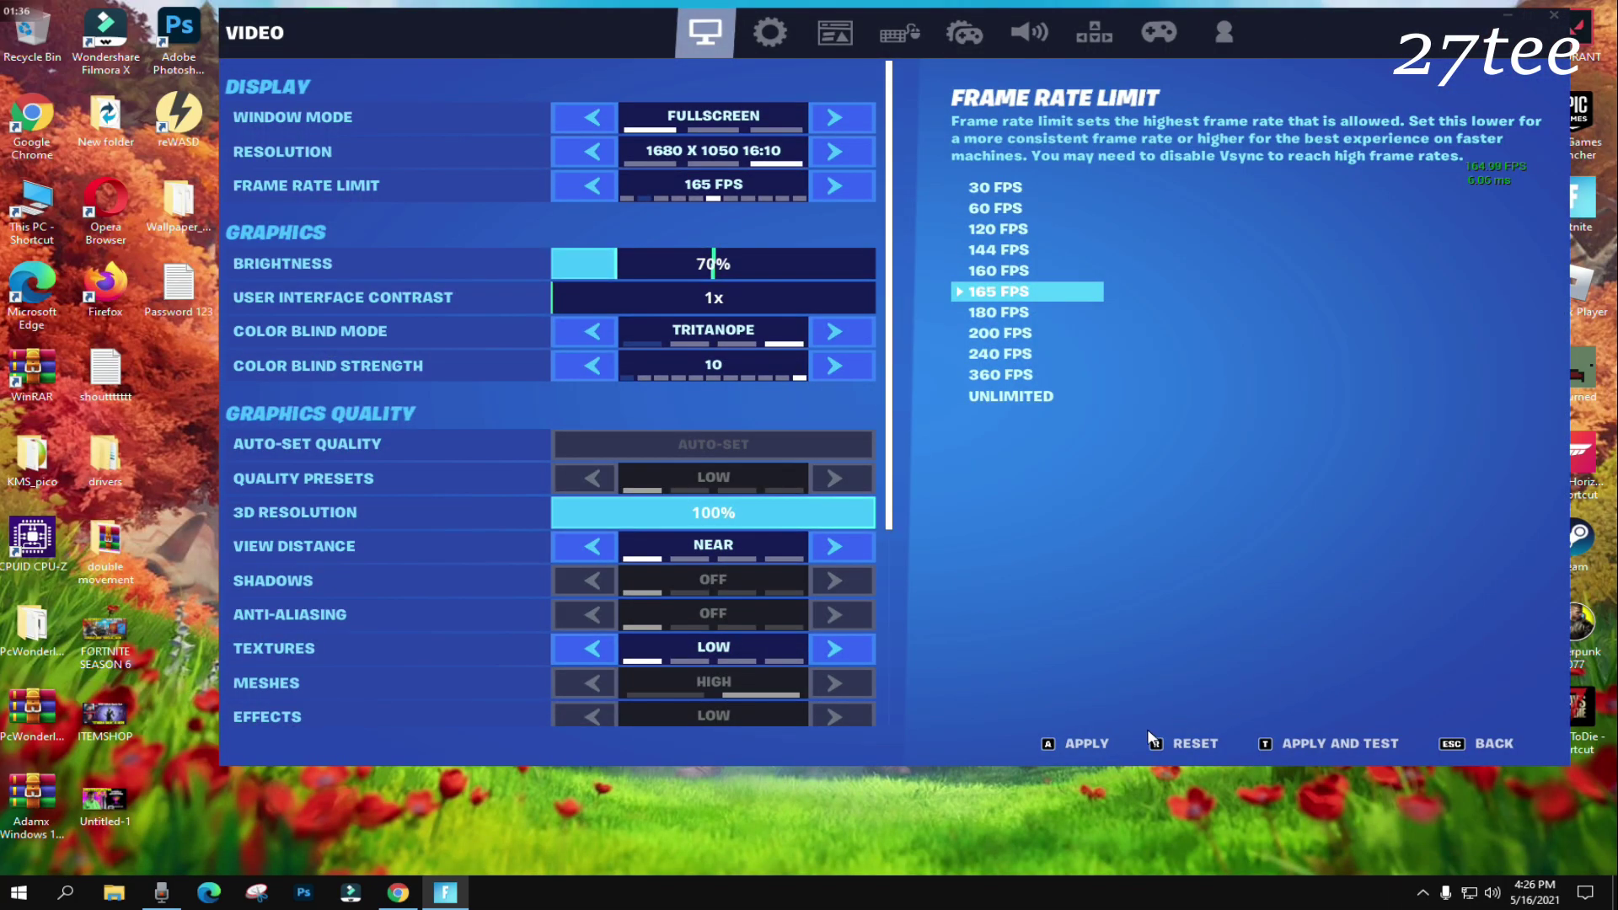
pyautogui.click(1085, 743)
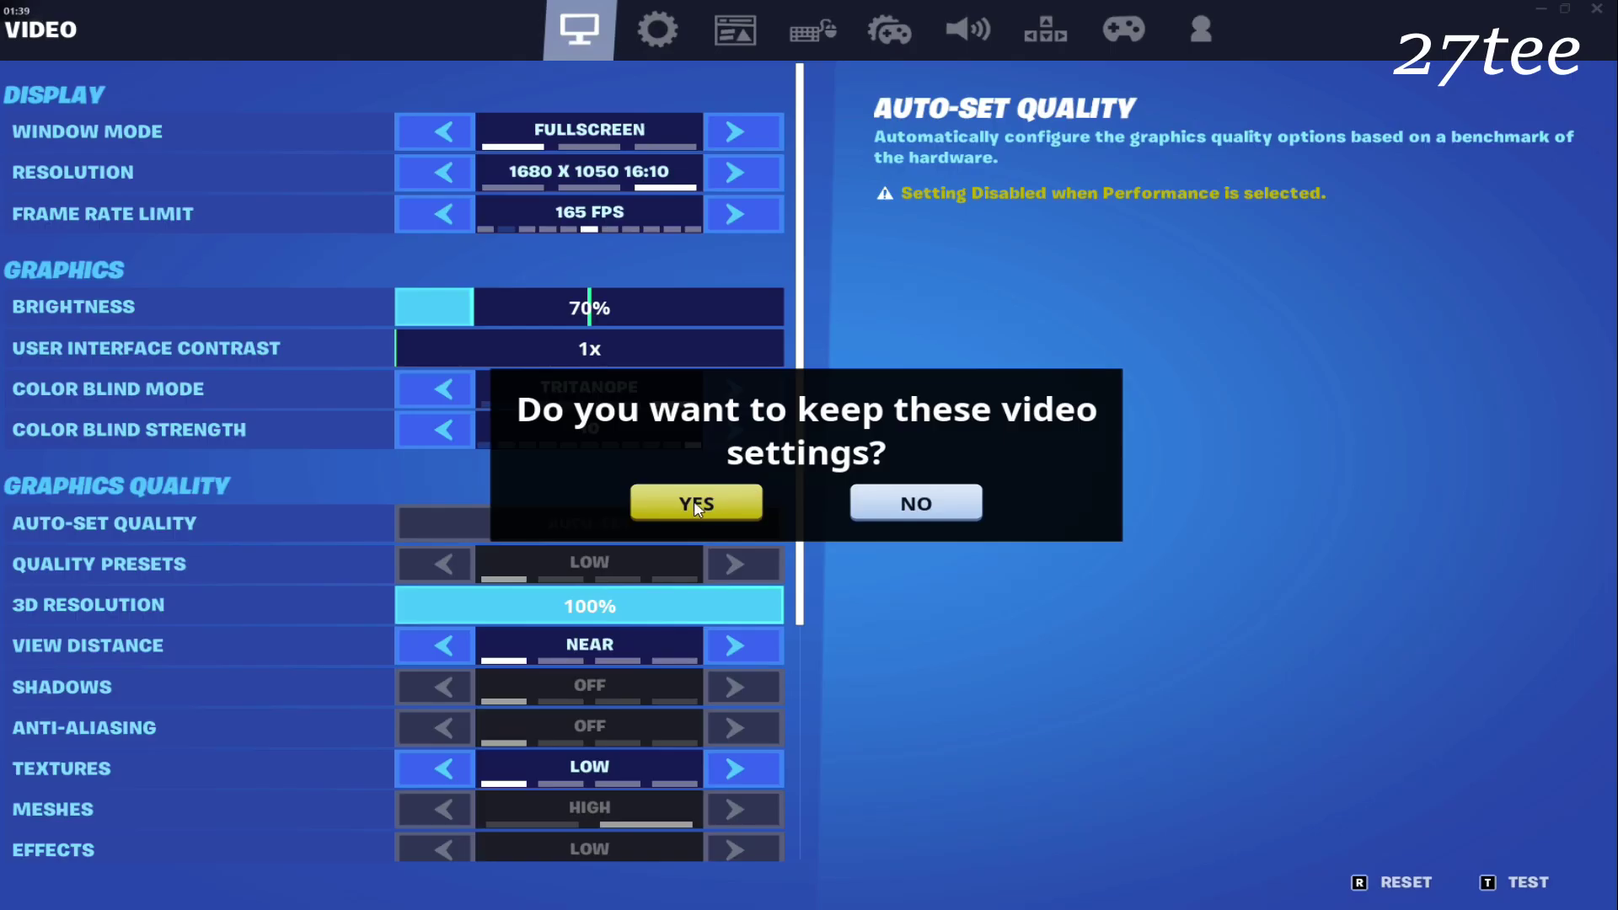
pyautogui.click(690, 499)
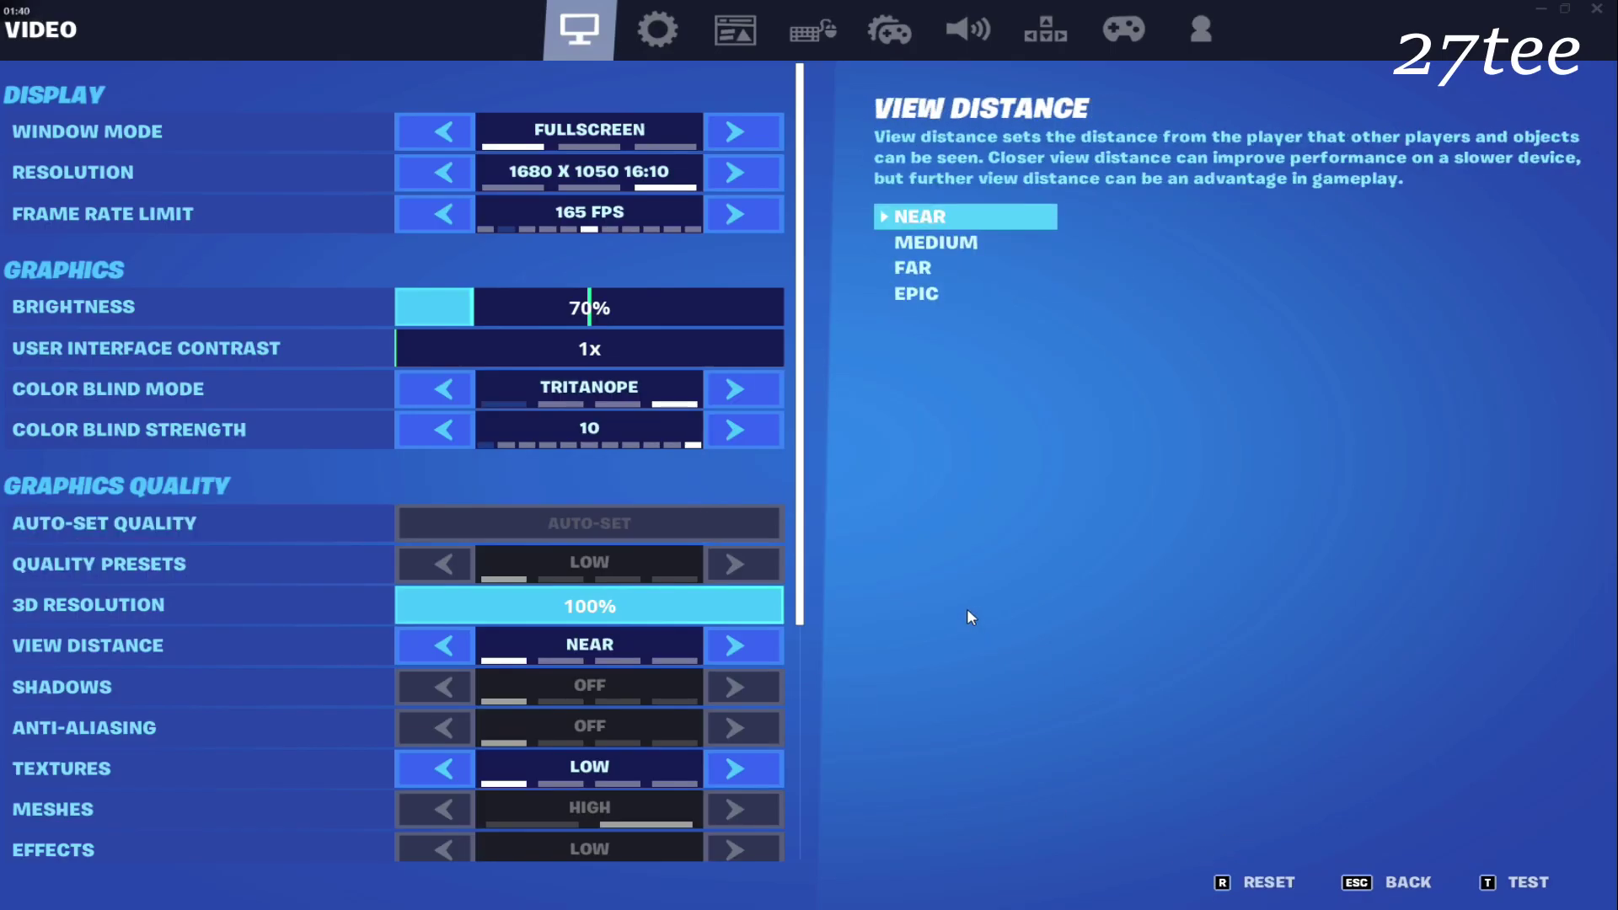
pyautogui.click(1407, 882)
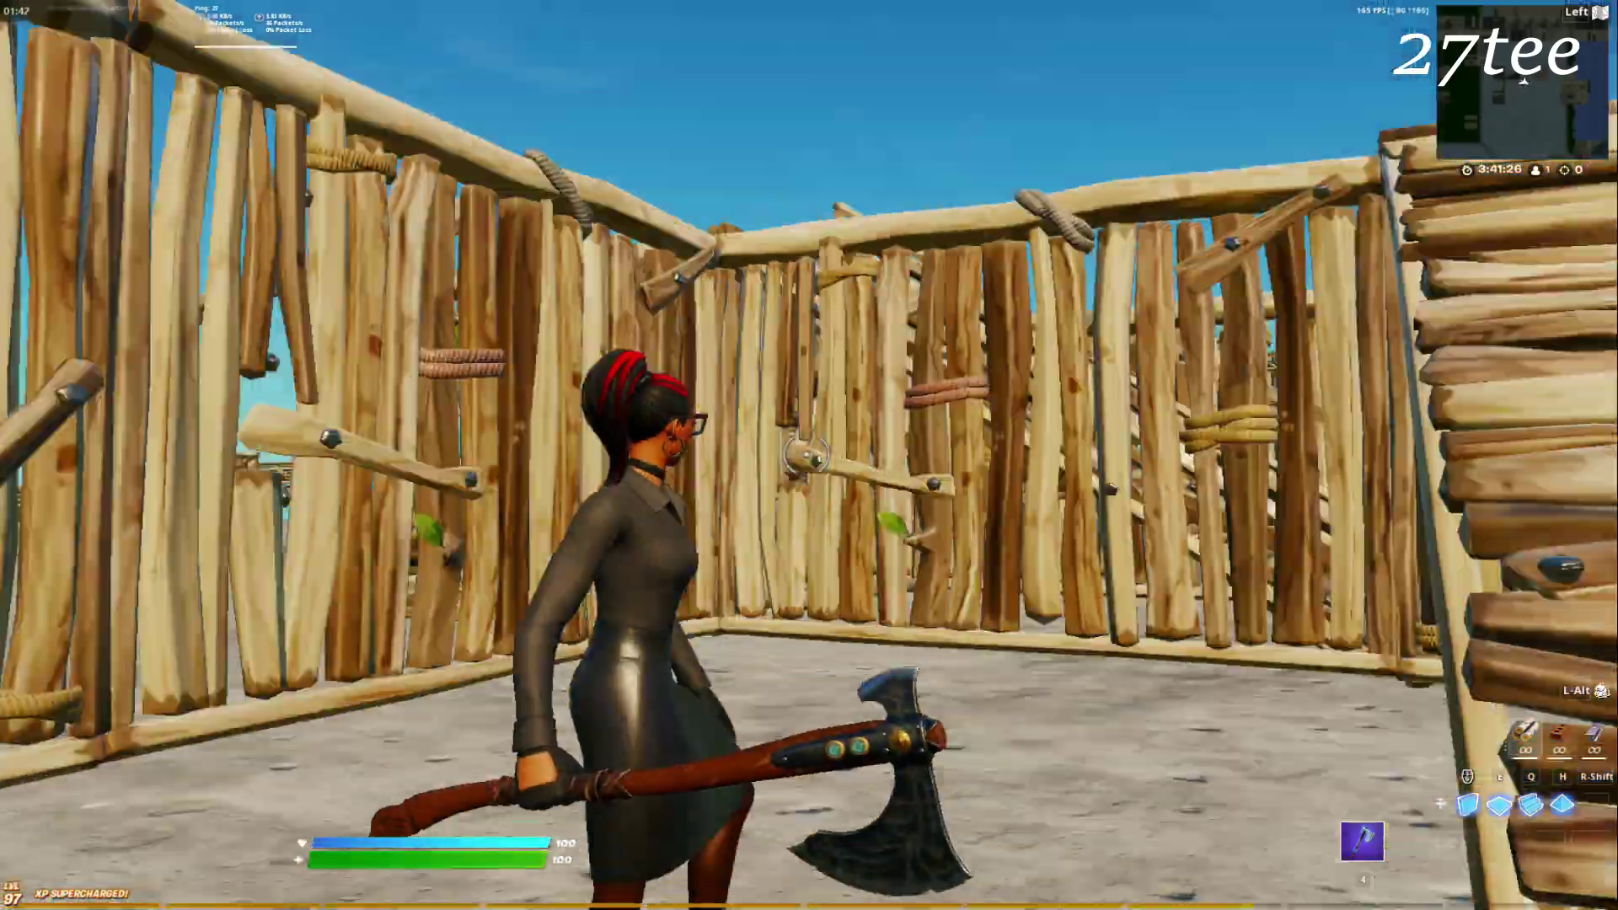
# Step: Test the double movement by running the character forward across the map and bringing out the wall build piece
pyautogui.press('w')
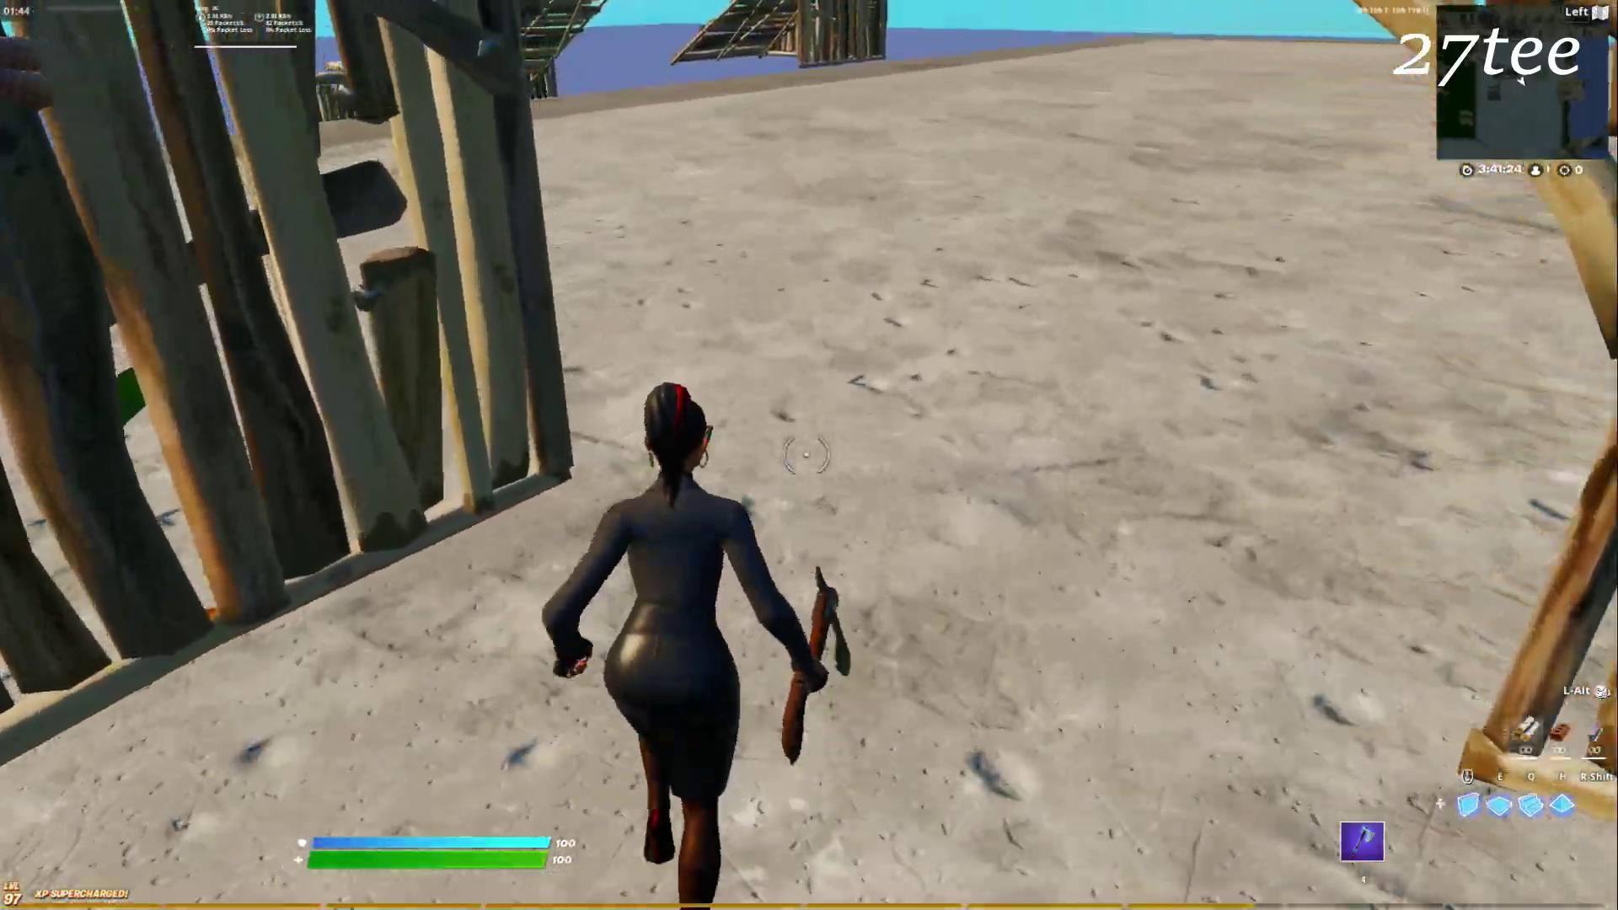
pyautogui.press('w')
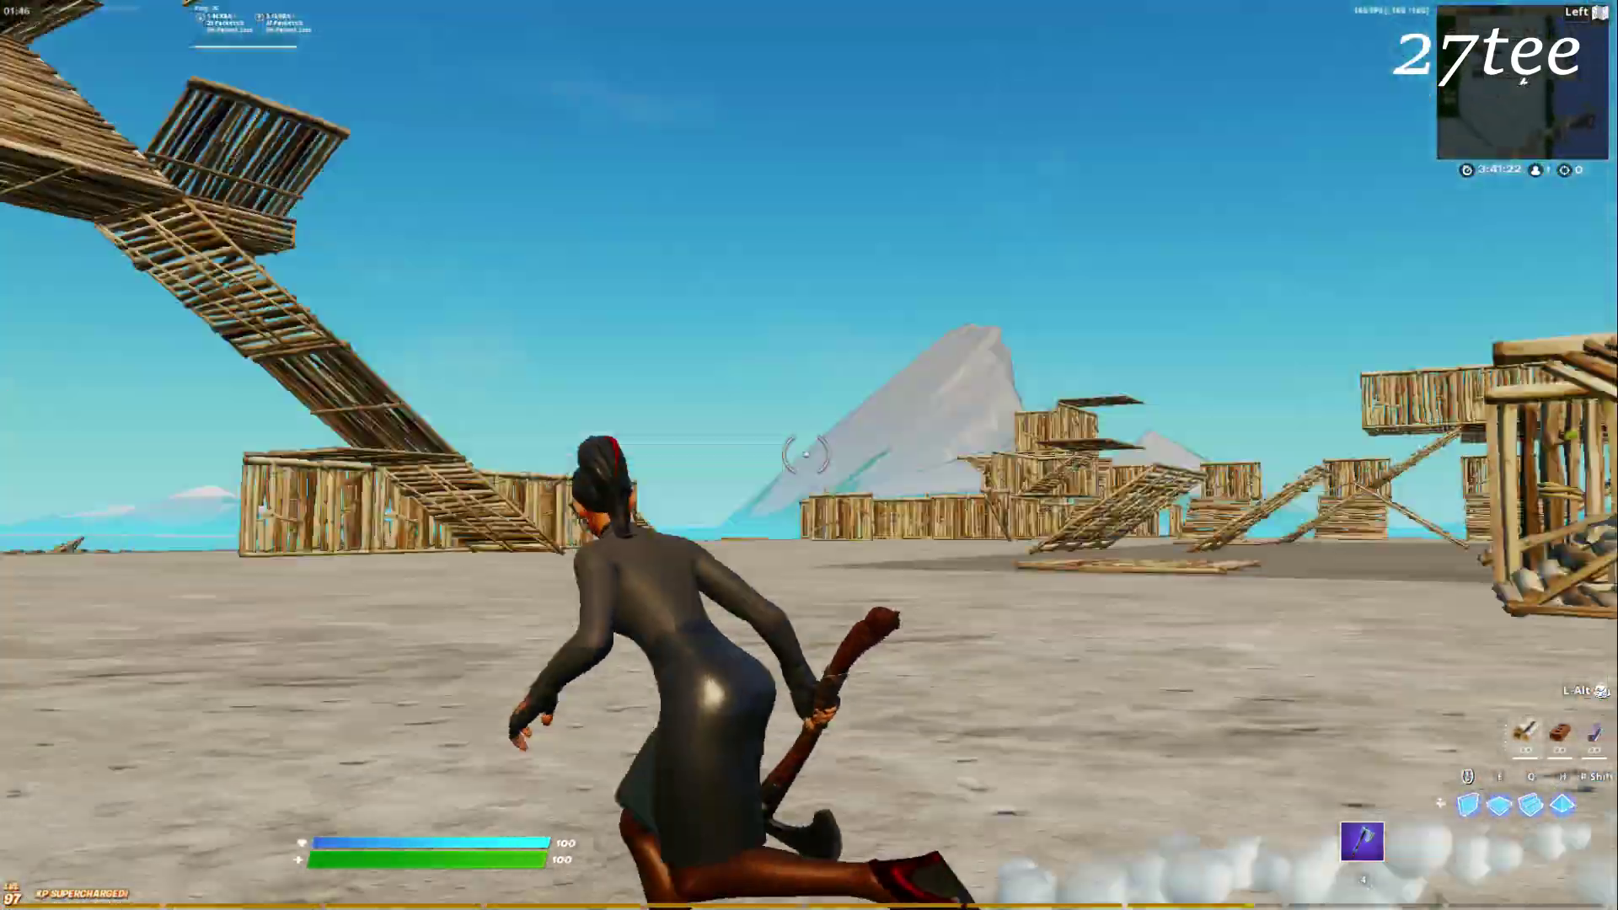
pyautogui.press('w')
pyautogui.middleClick(805, 454)
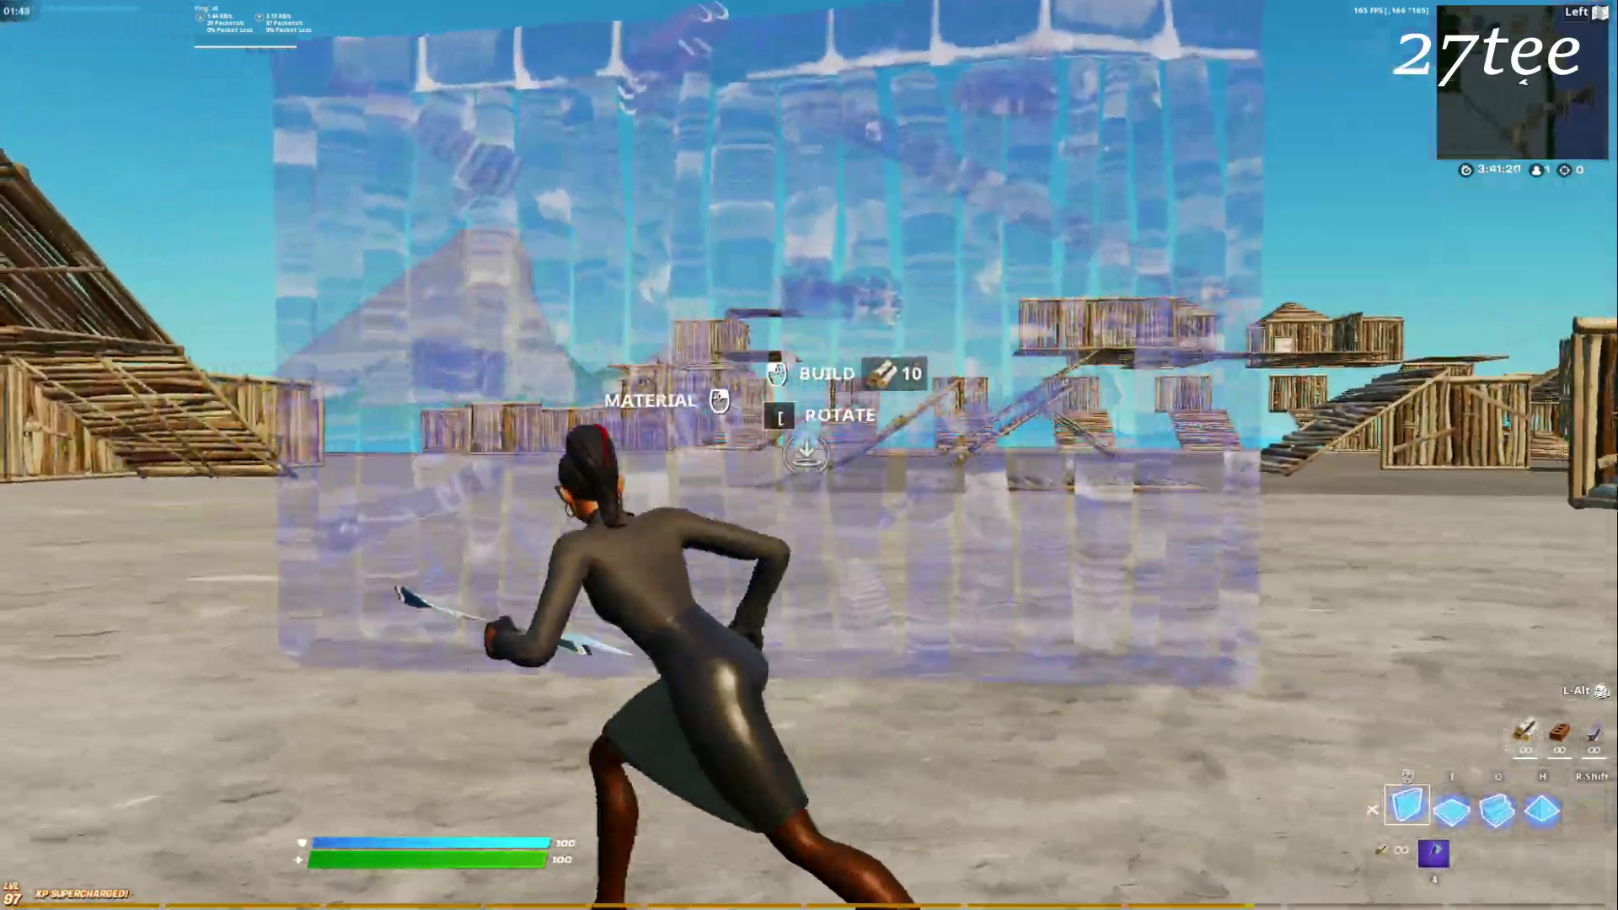
pyautogui.press('w')
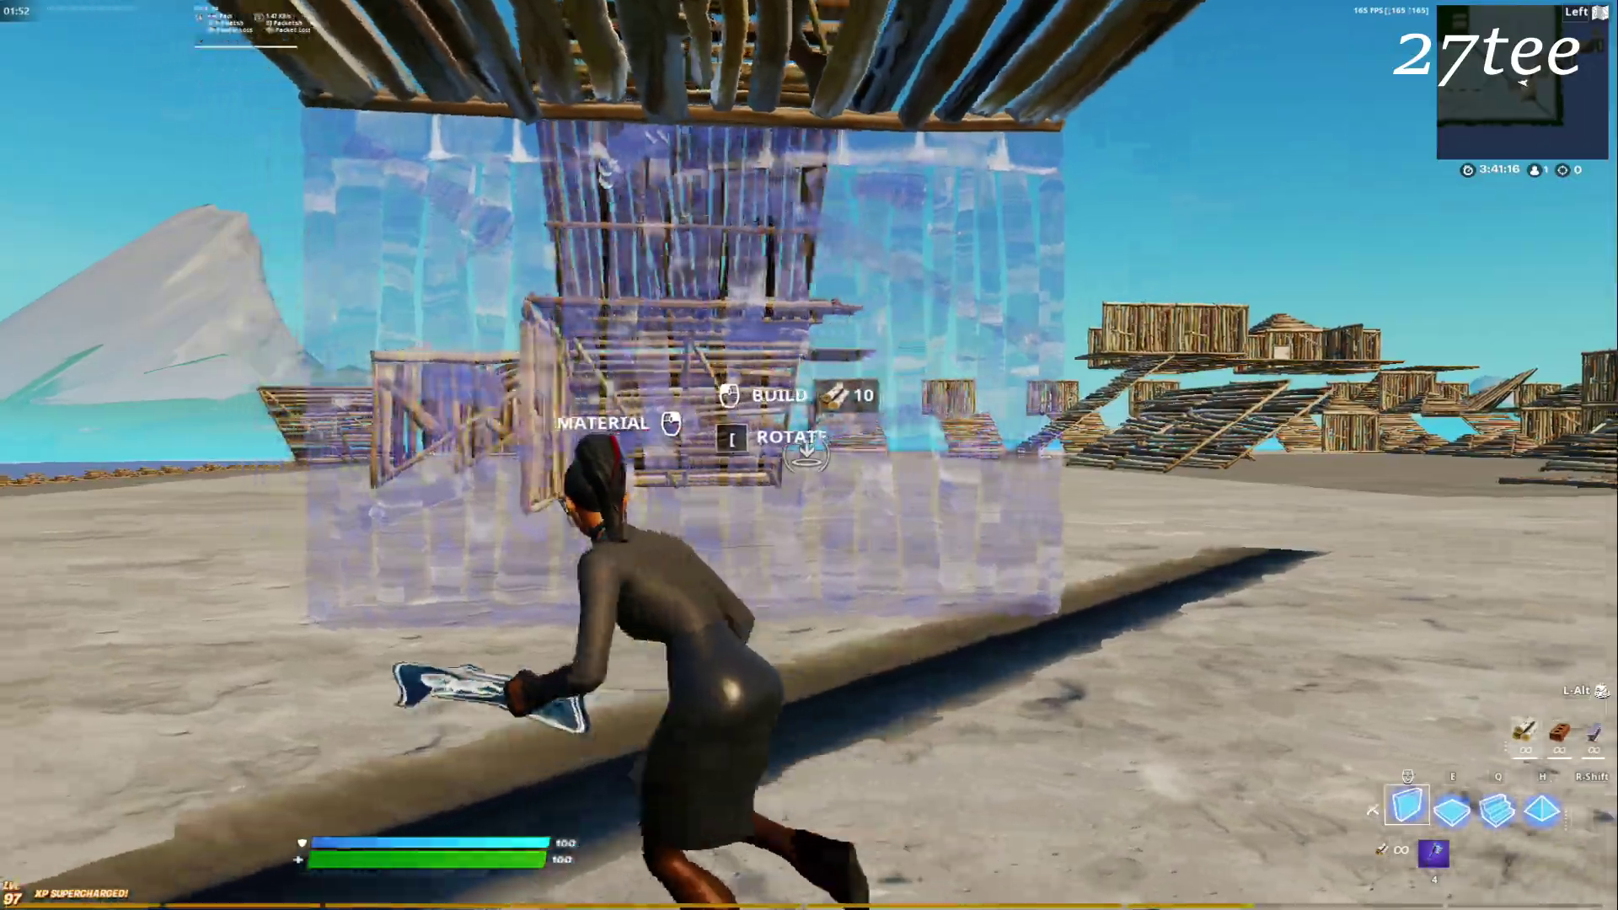
# Step: Build wooden walls and a floor around the character while moving to test double movement during building
pyautogui.click(805, 454)
pyautogui.click(806, 454)
pyautogui.press('e')
pyautogui.click(806, 454)
pyautogui.middleClick(805, 454)
pyautogui.click(805, 454)
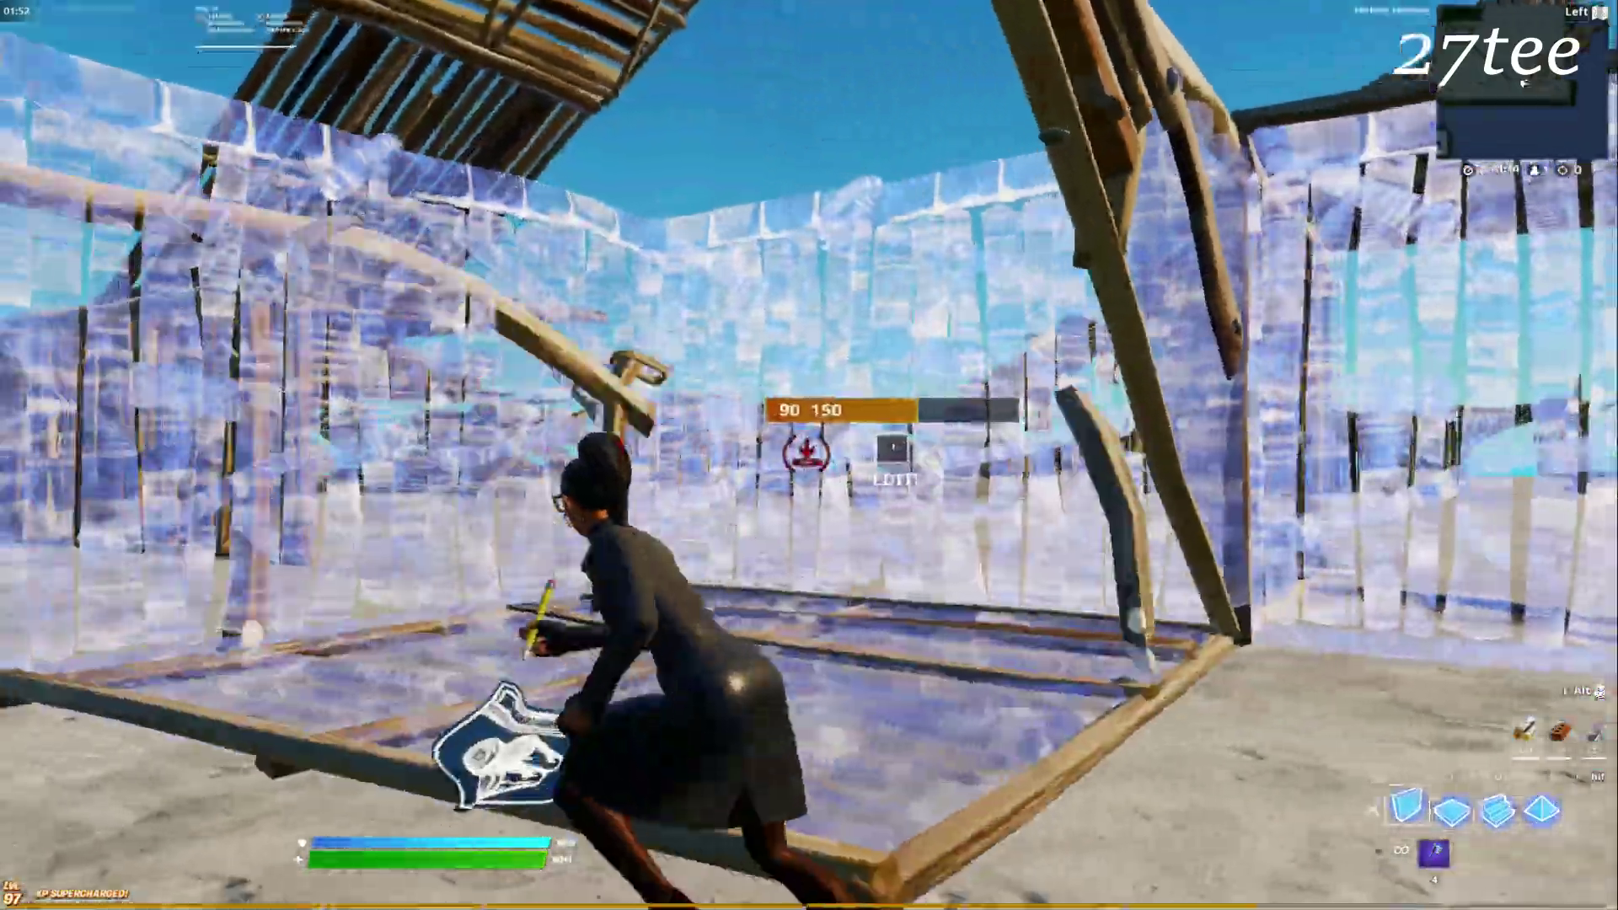
pyautogui.press("'")
pyautogui.click(805, 454)
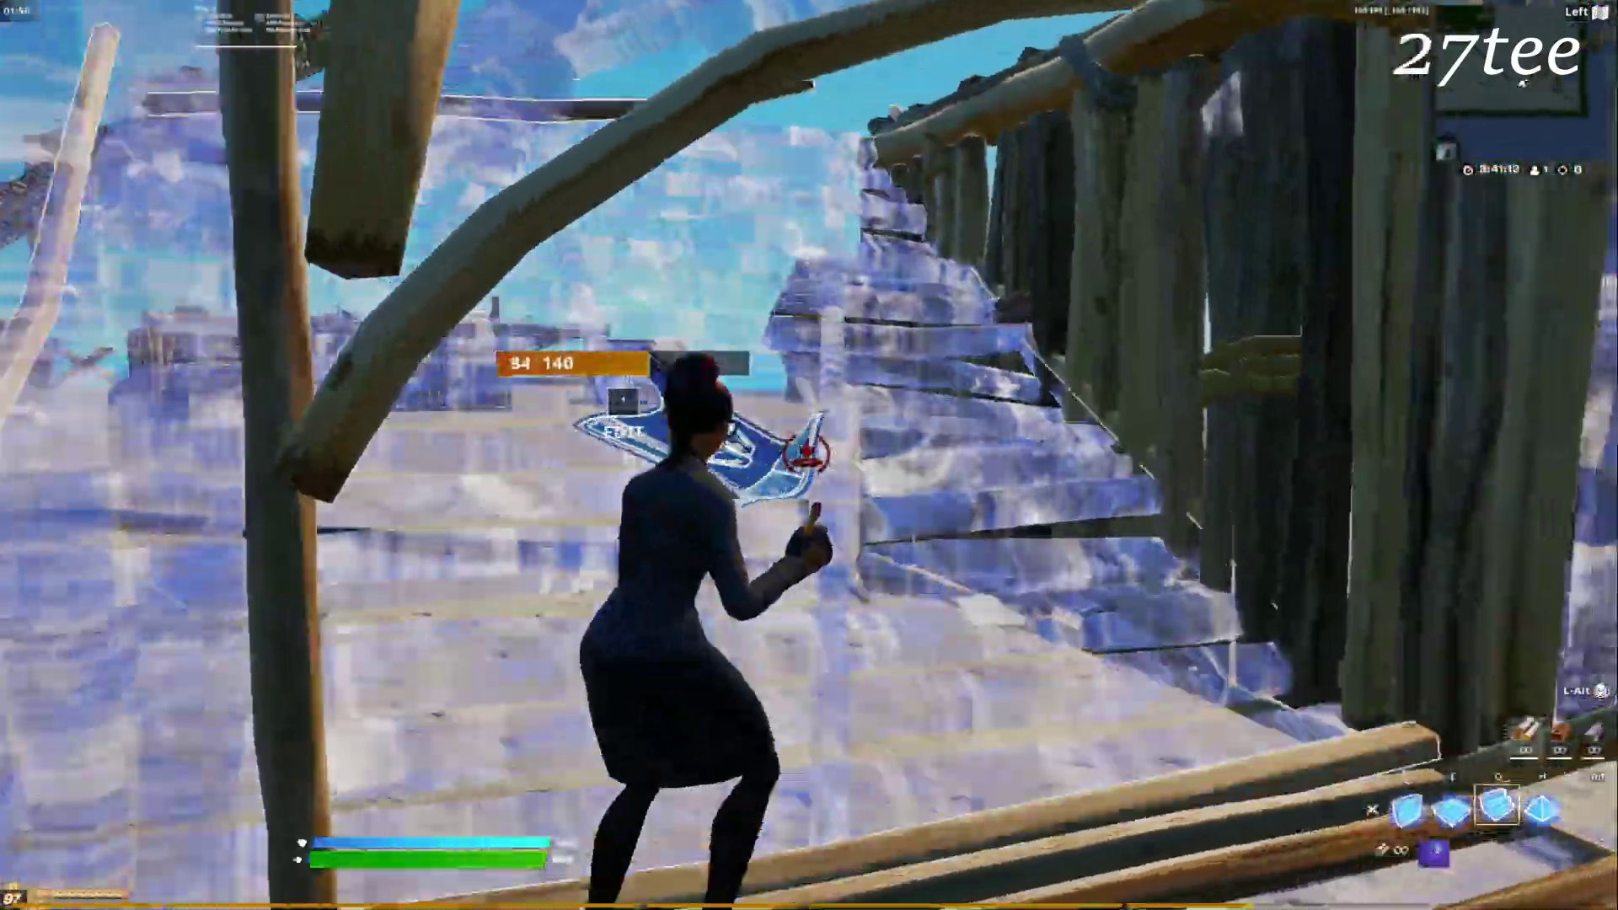